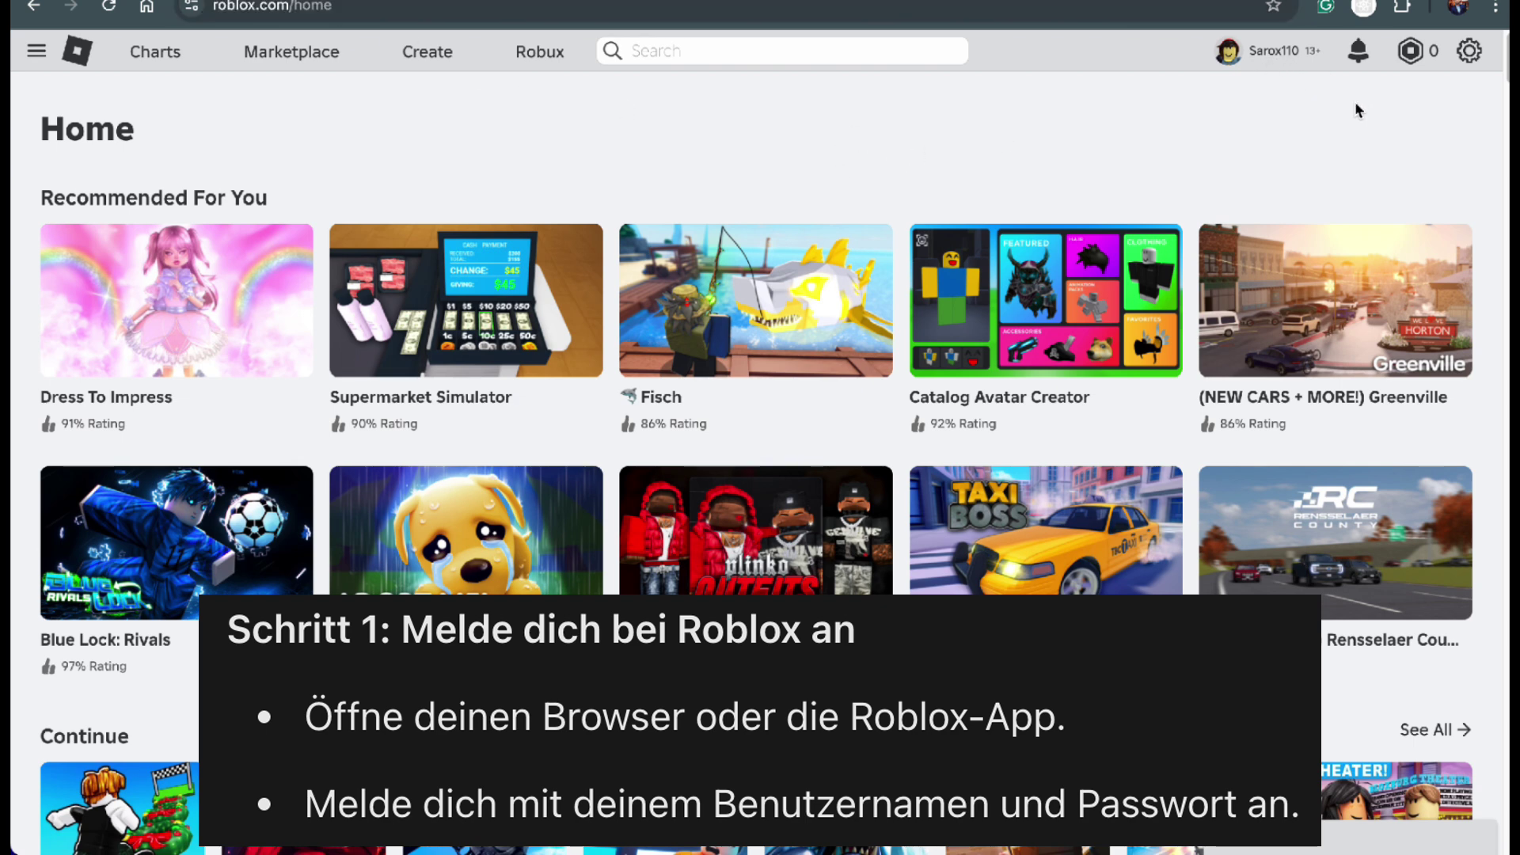
# Step: Launch the Roblox desktop app from the Dock, leaving the signed-in website home page open
pyautogui.moveTo(887, 823)
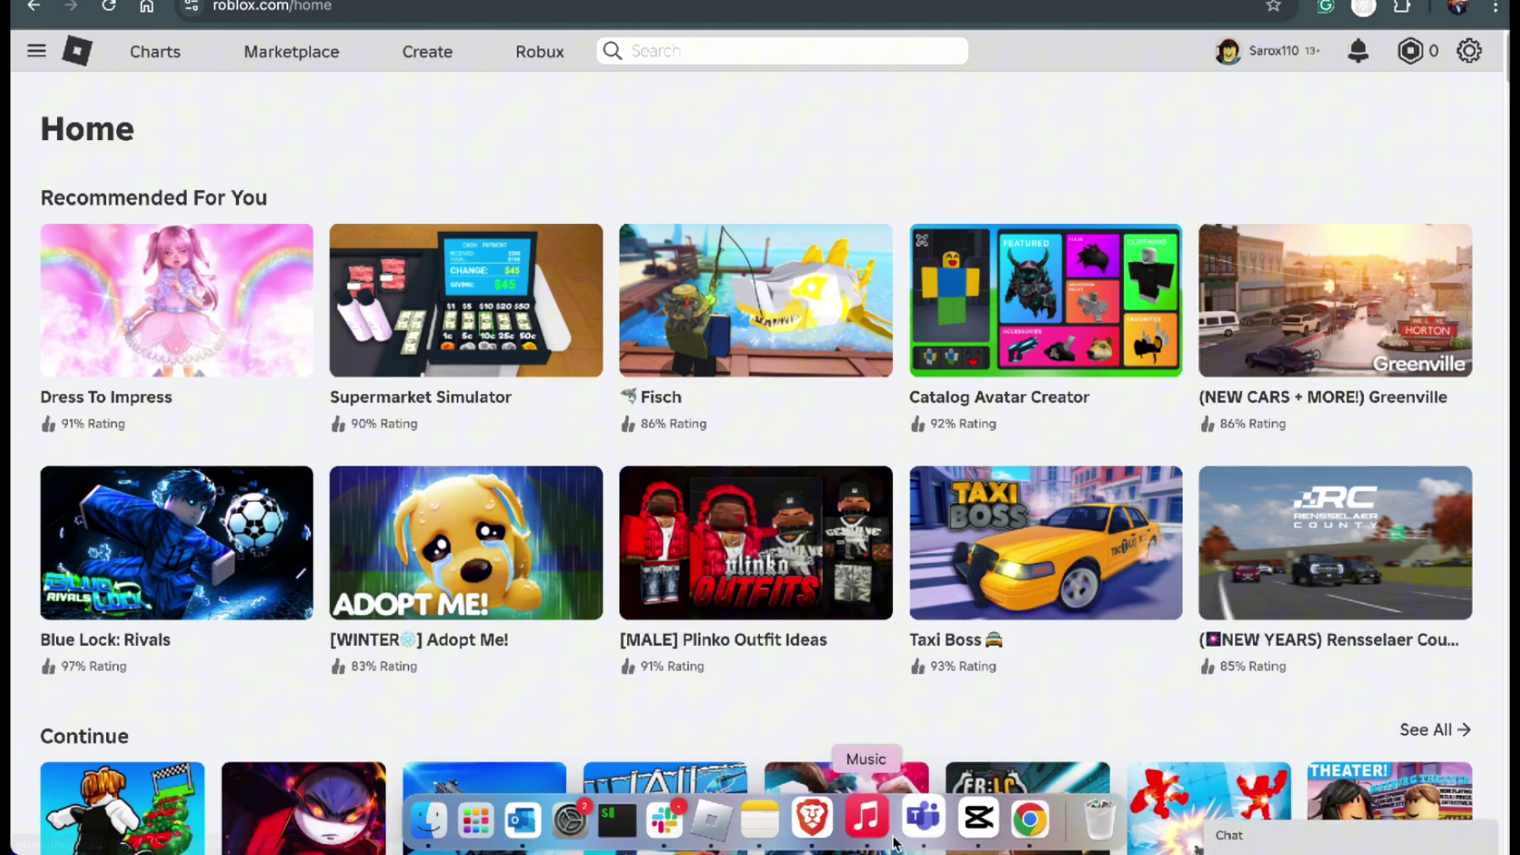
pyautogui.click(721, 820)
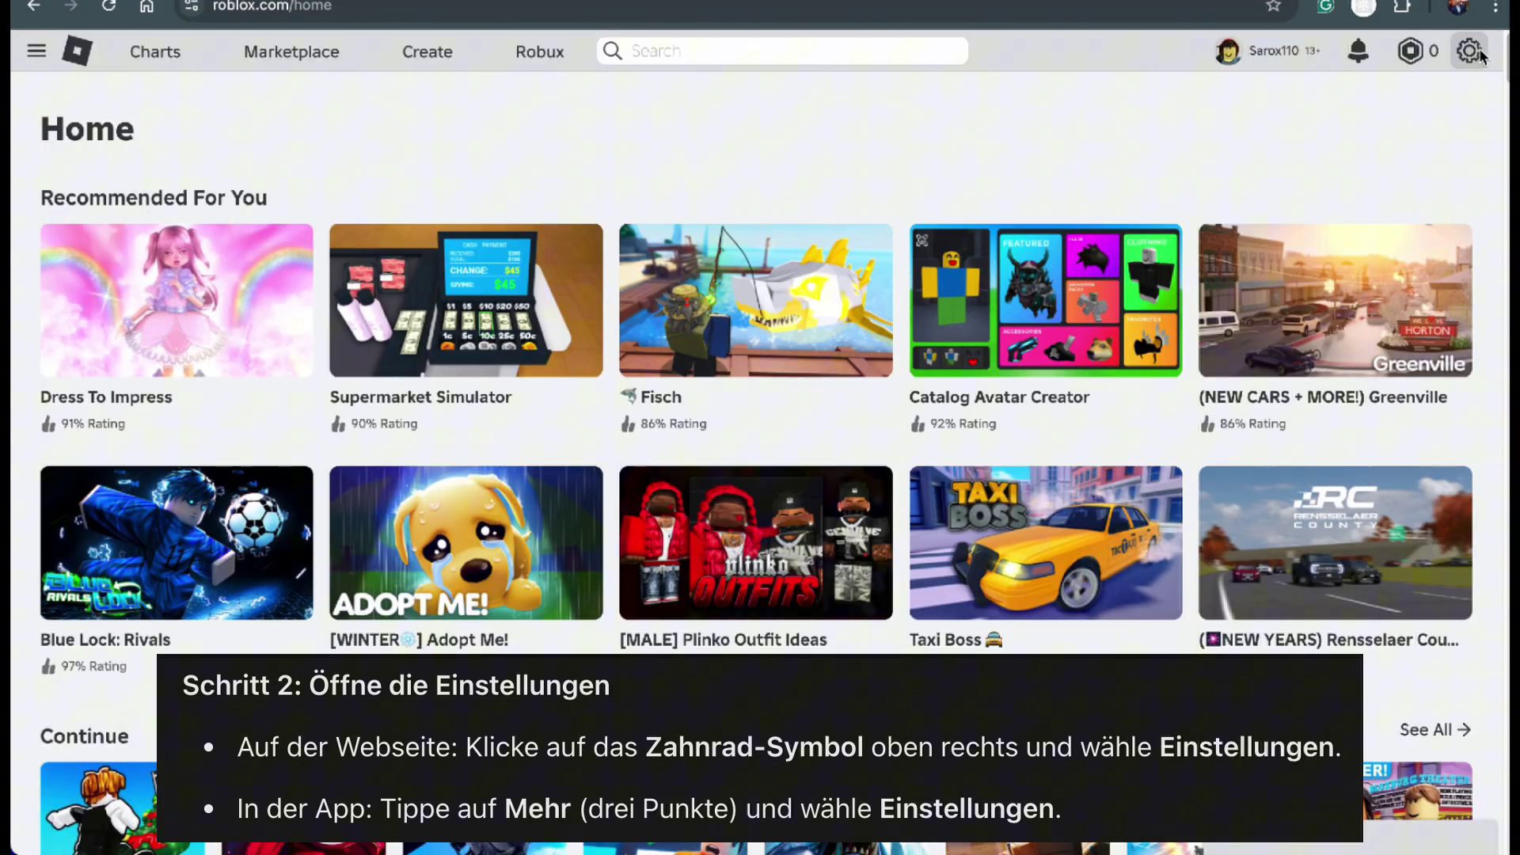
# Step: Open account Settings from the gear menu and go to the website's Privacy & content maturity section
pyautogui.click(1480, 55)
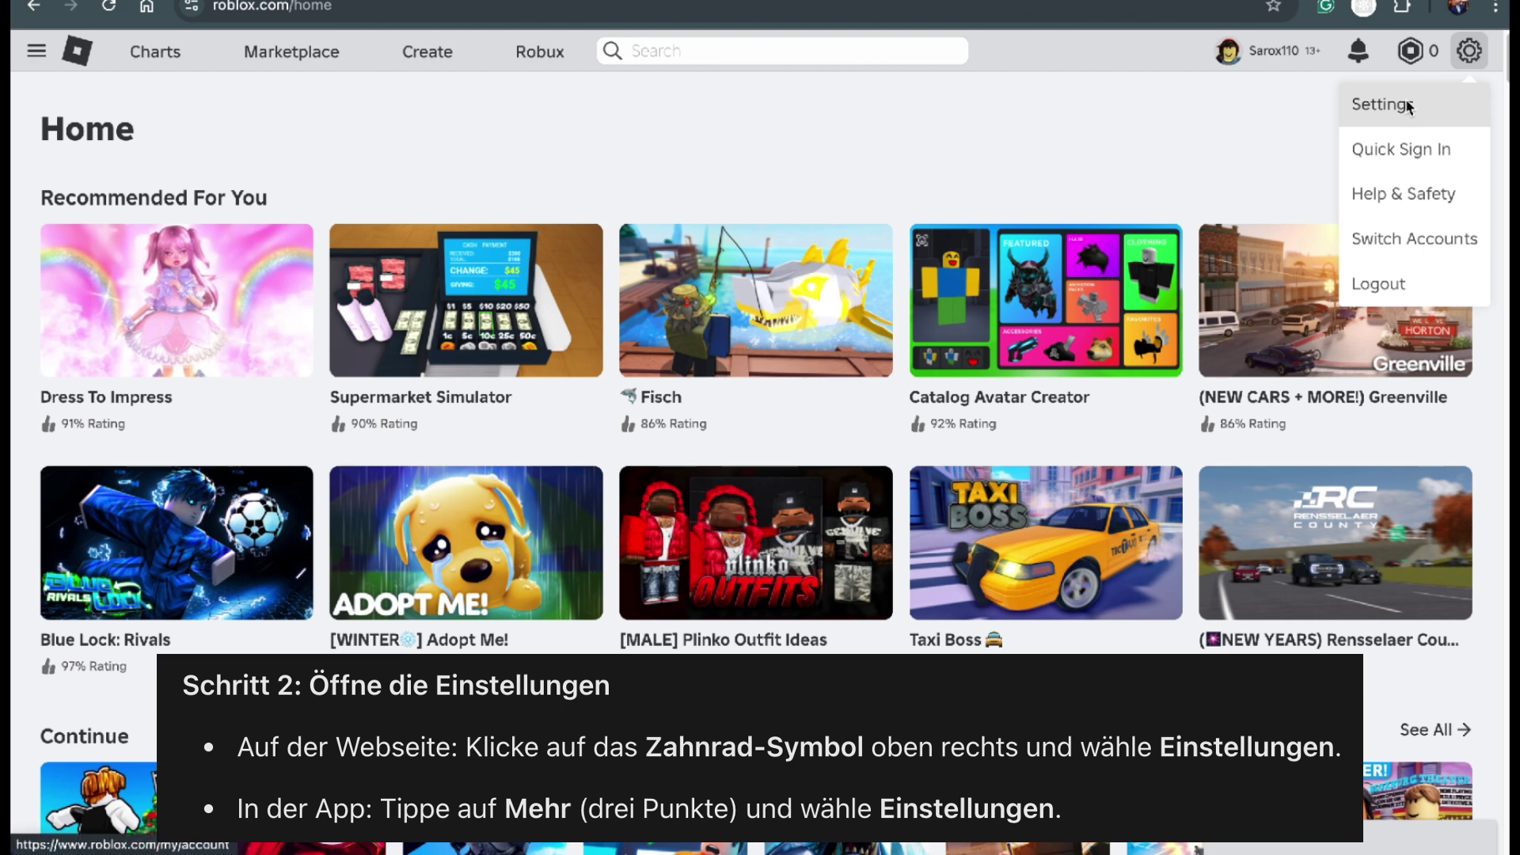
pyautogui.click(1351, 109)
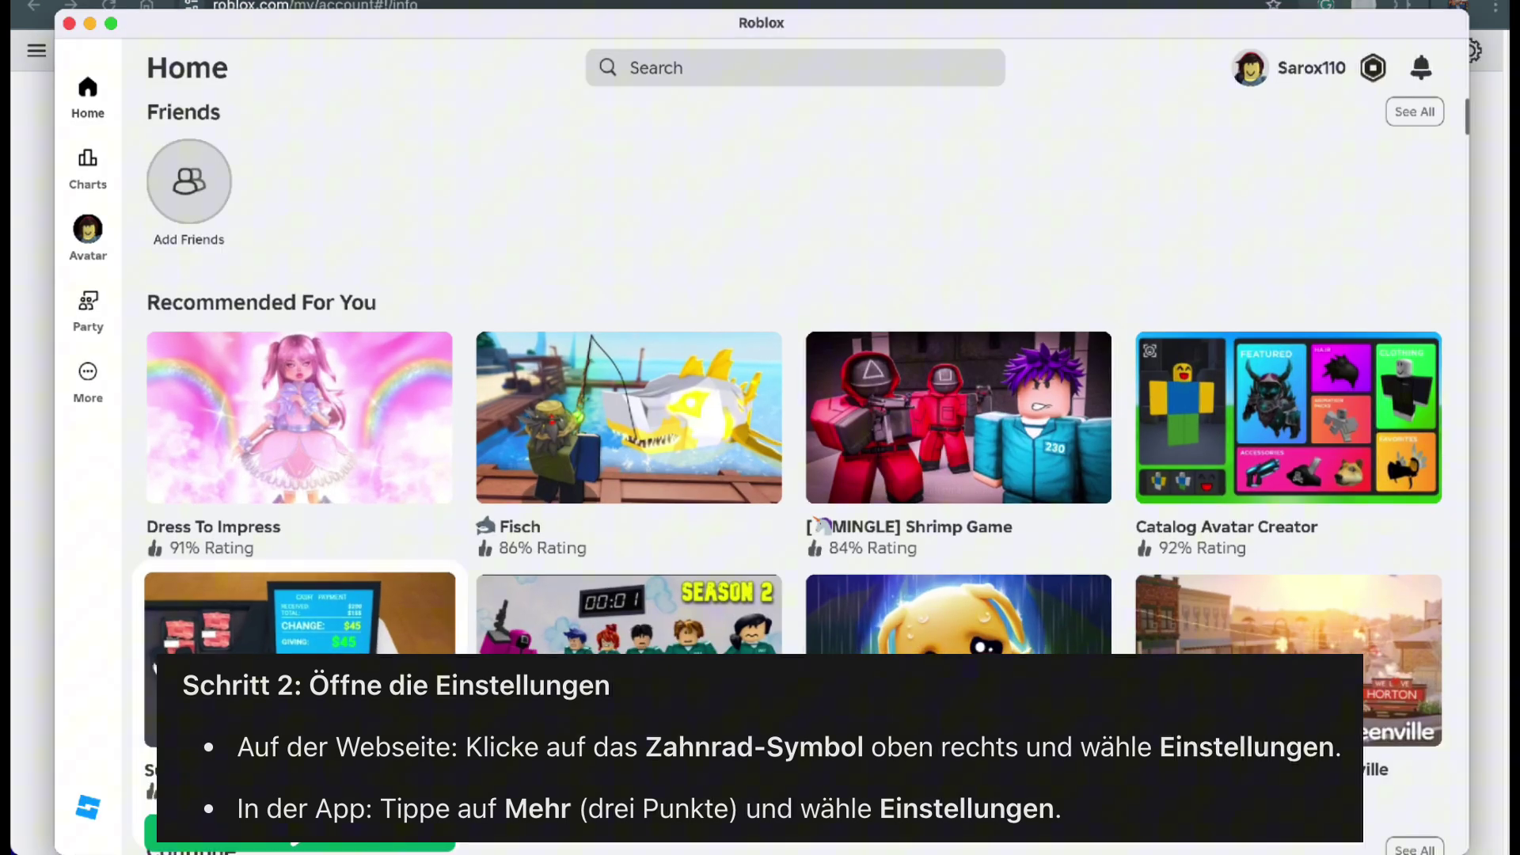
pyautogui.click(89, 385)
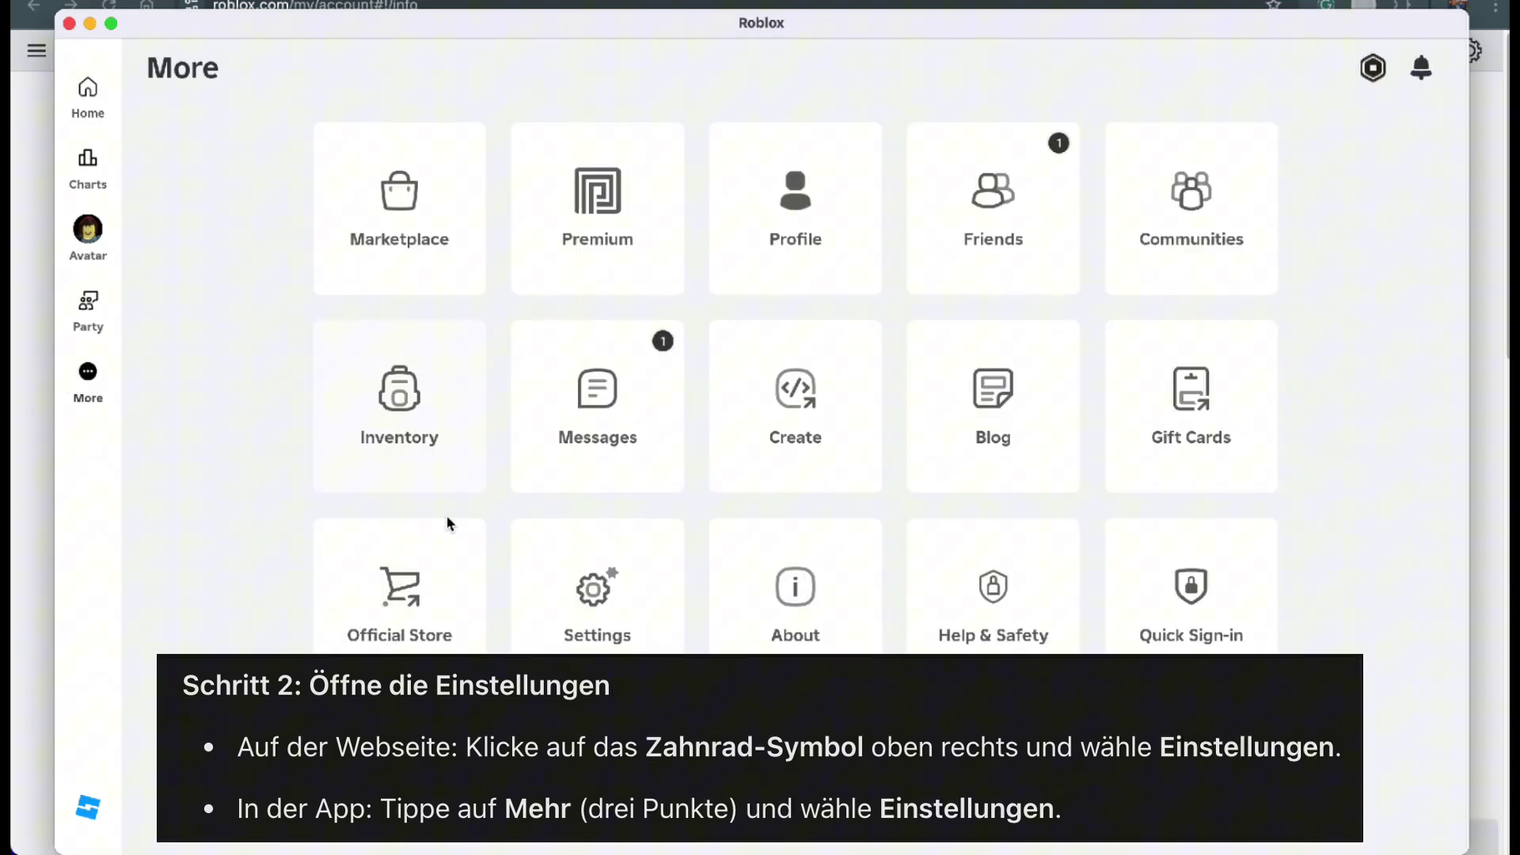
pyautogui.click(590, 592)
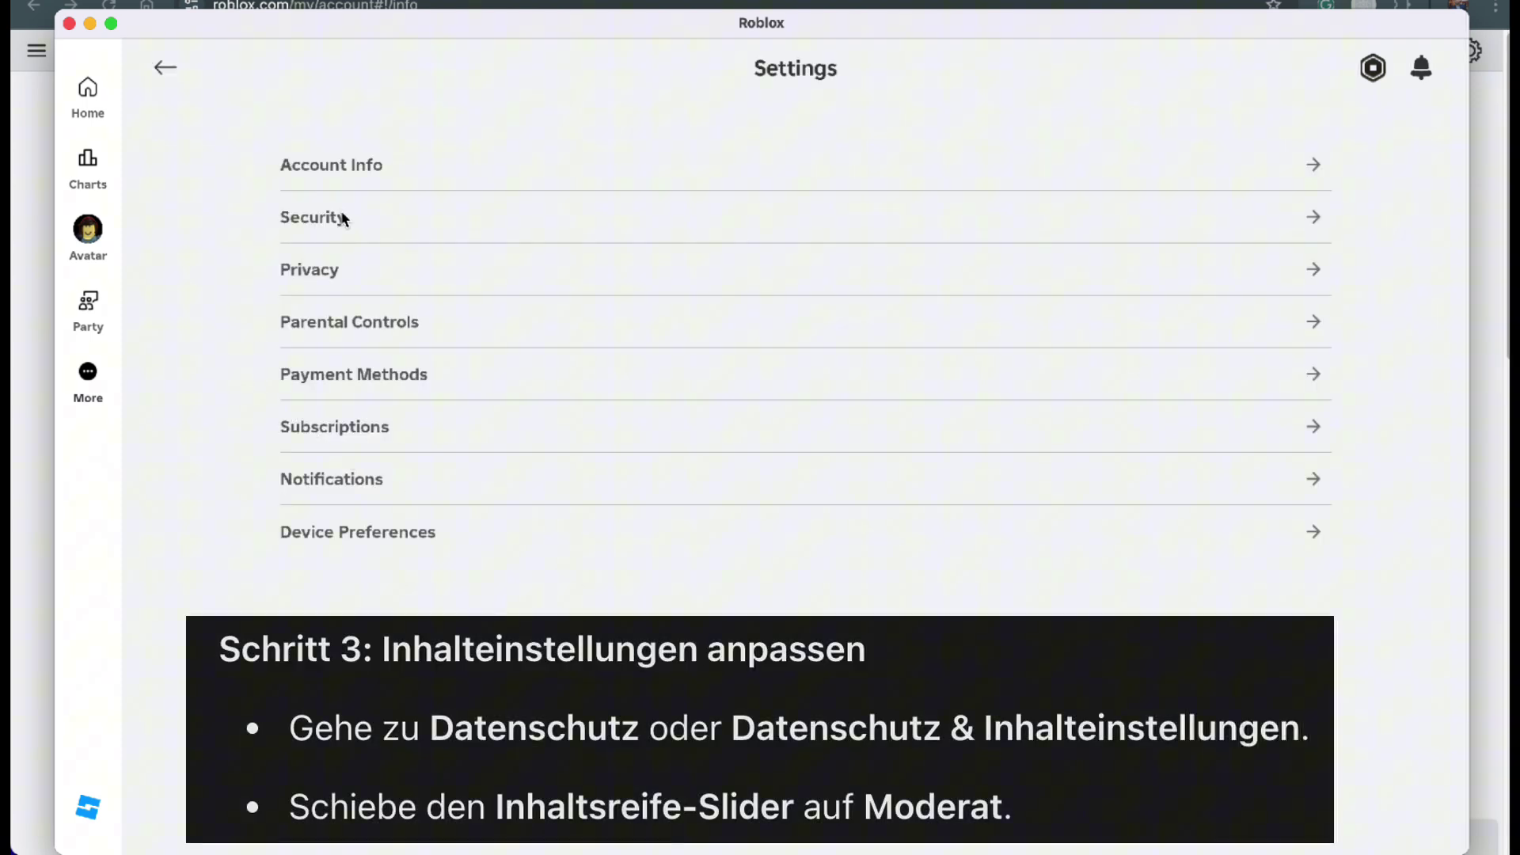
pyautogui.click(50, 321)
pyautogui.click(293, 285)
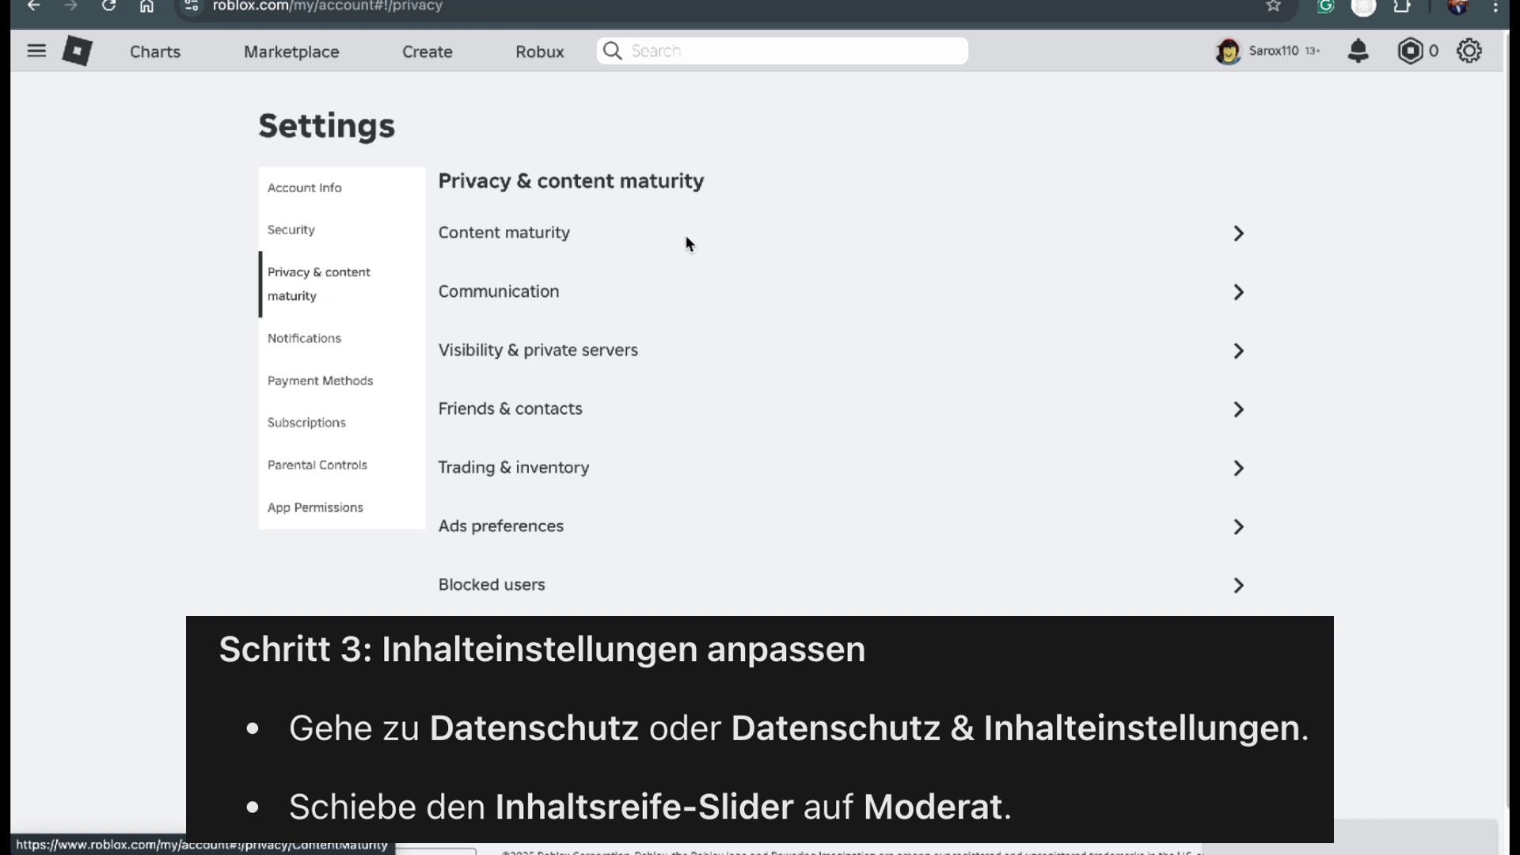
# Step: Open Content maturity and drag its slider from Mild up to Moderate
pyautogui.click(478, 236)
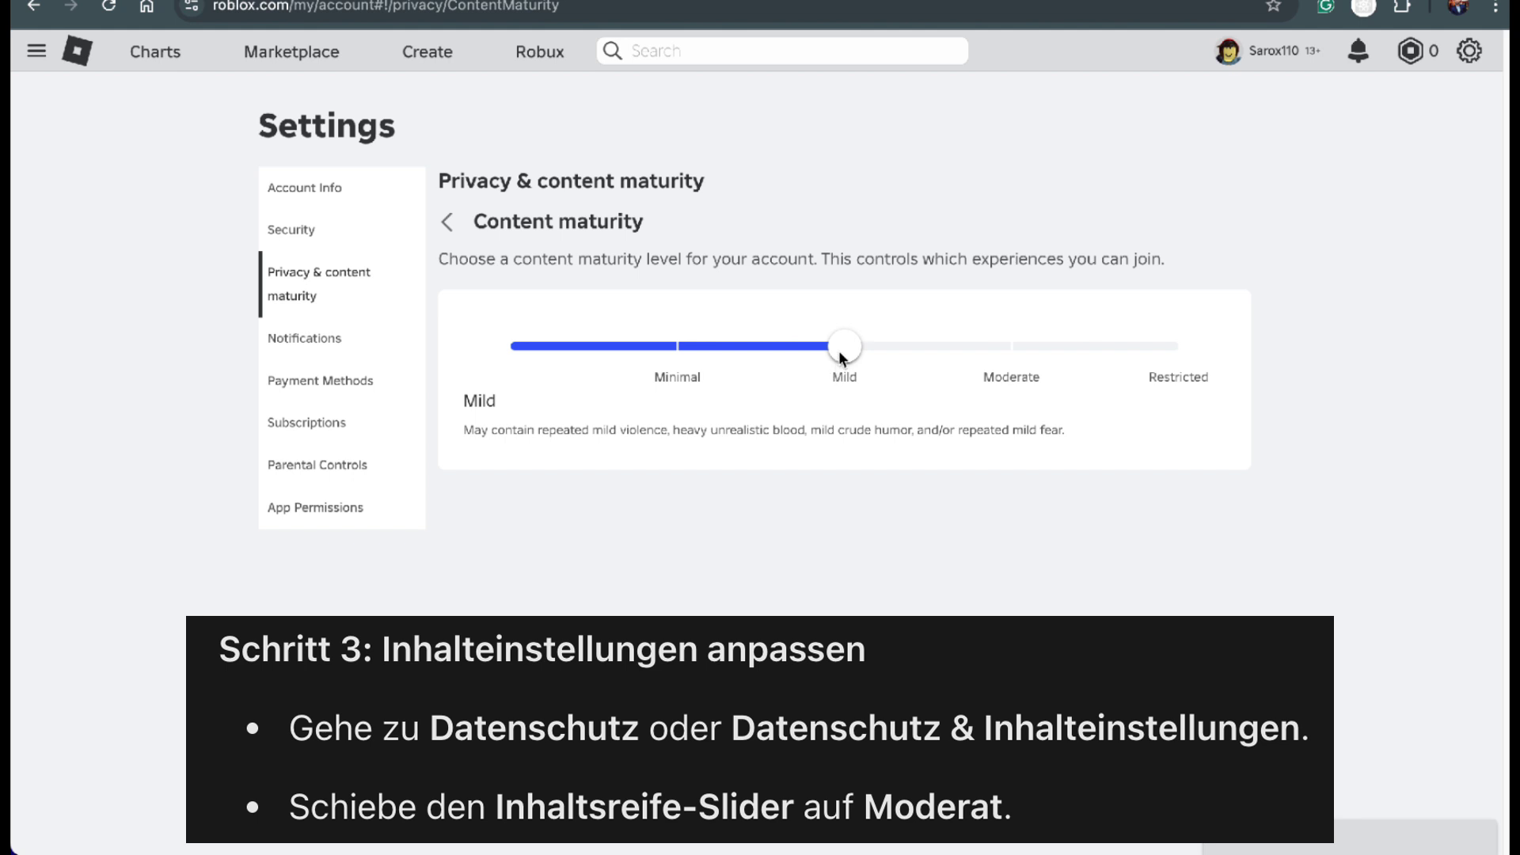
pyautogui.moveTo(841, 349); pyautogui.dragTo(1029, 350)
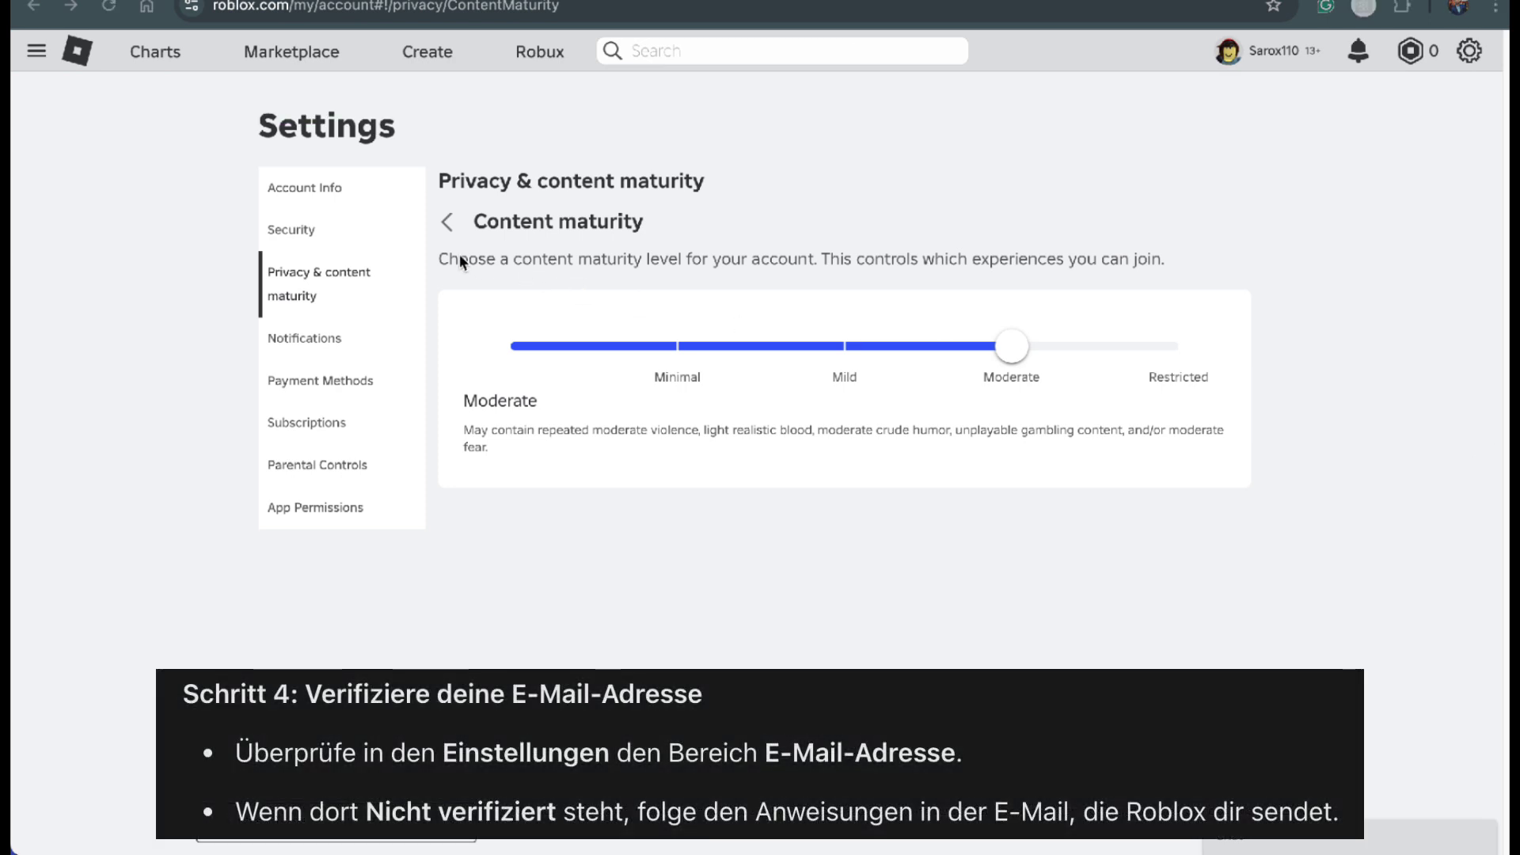
# Step: Open Account Info and point out the Verified label beside the email address
pyautogui.click(310, 189)
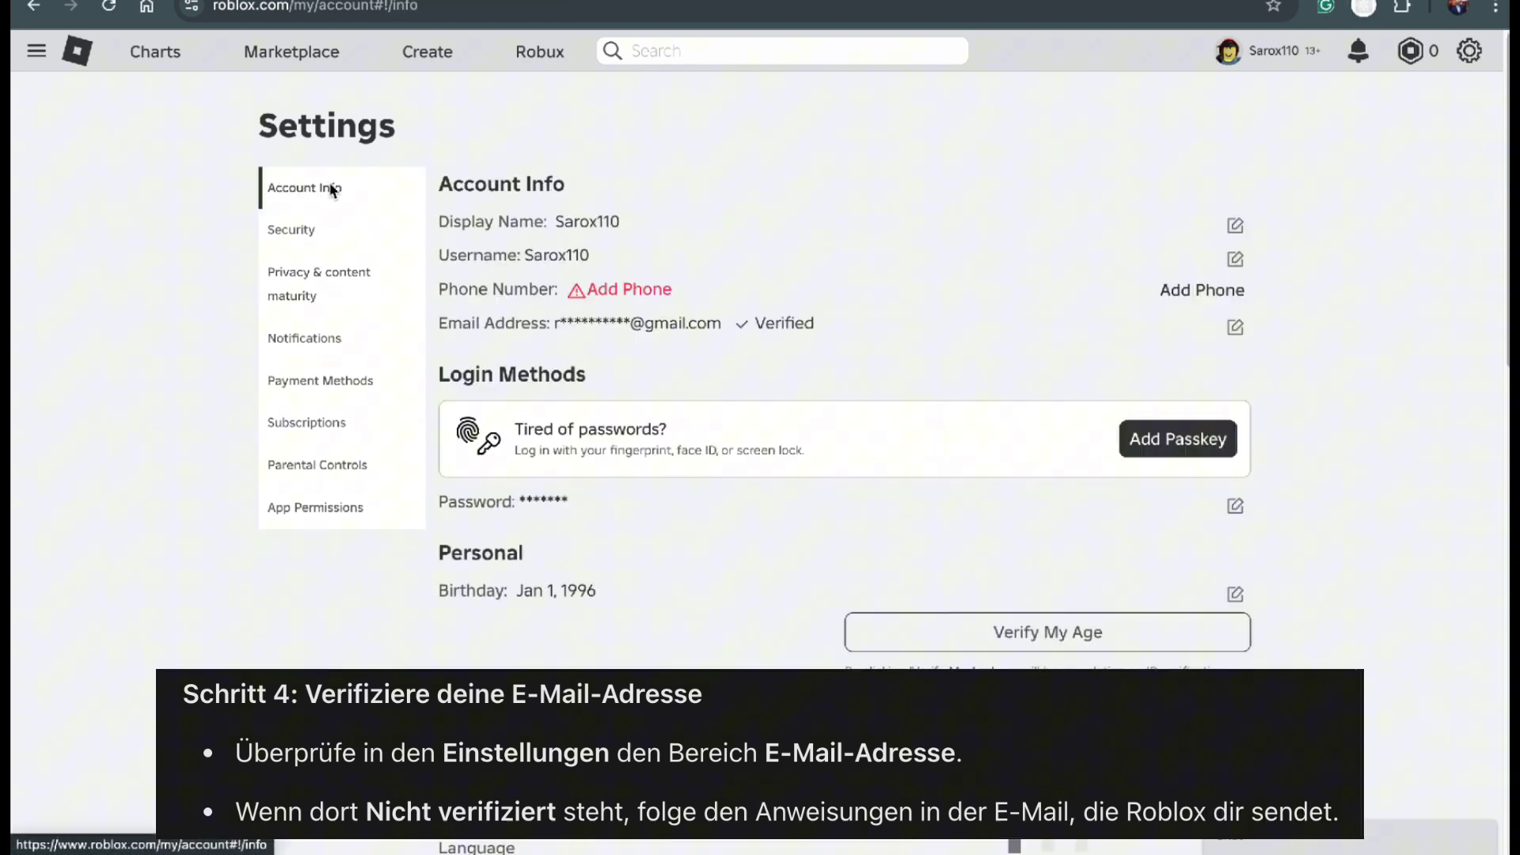
pyautogui.moveTo(824, 321); pyautogui.dragTo(740, 325)
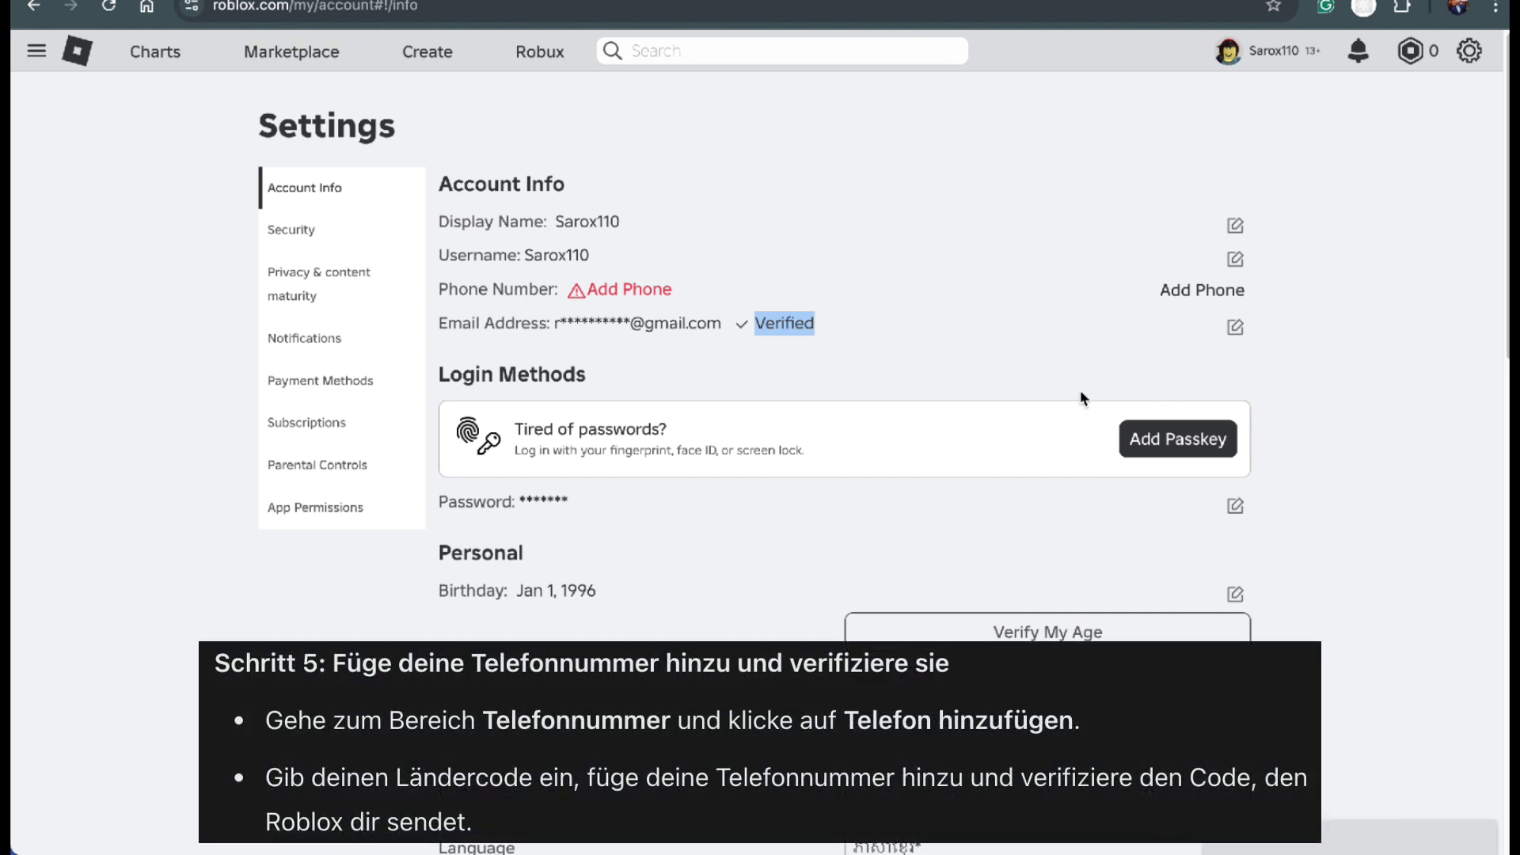
# Step: Add a phone number with the +44 country code and submit it for verification
pyautogui.click(1084, 396)
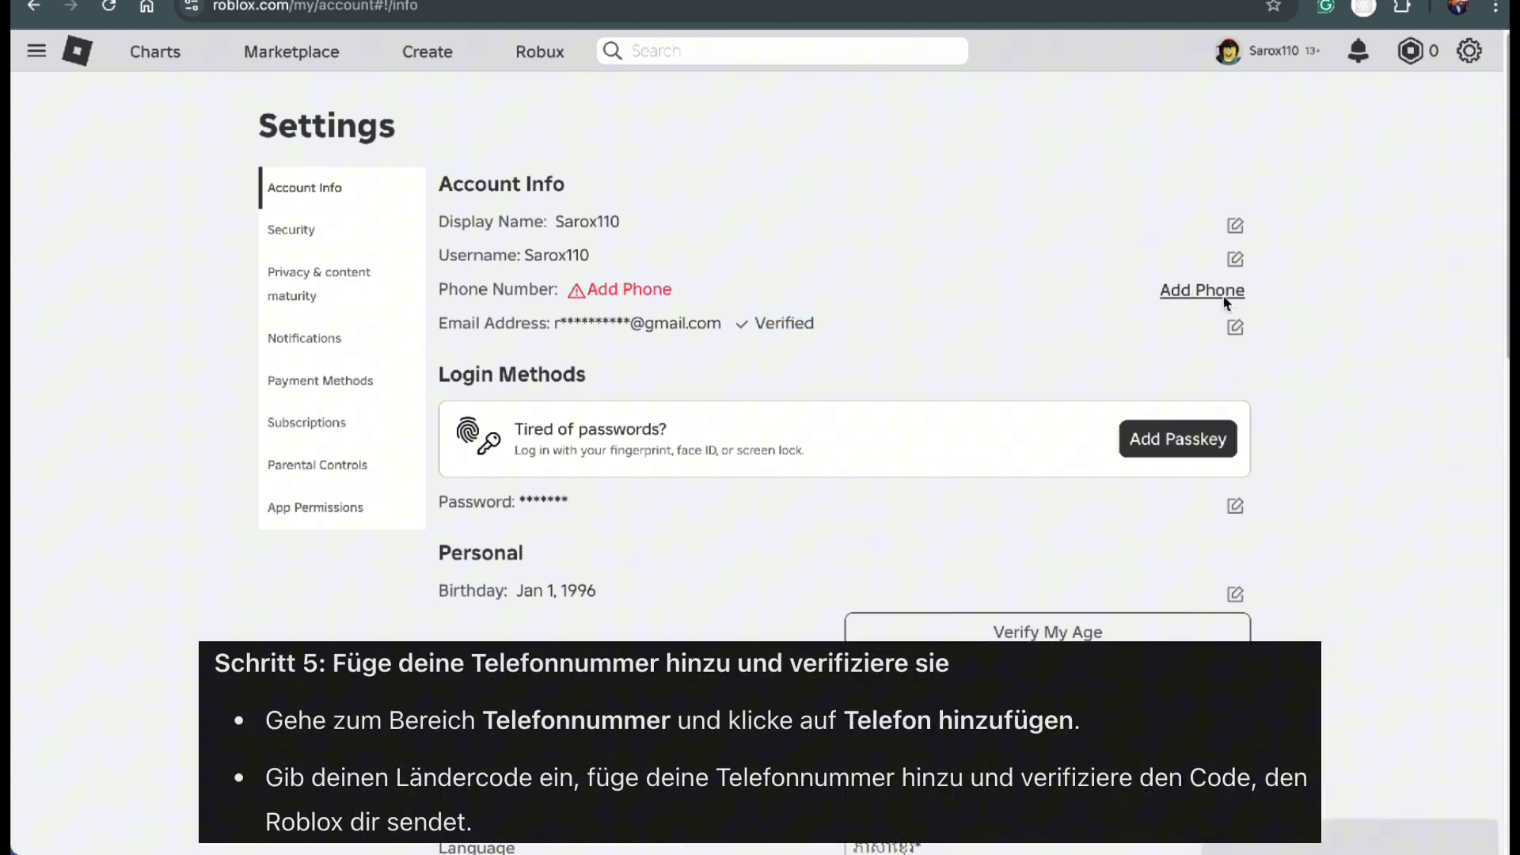
pyautogui.moveTo(449, 289); pyautogui.dragTo(566, 293)
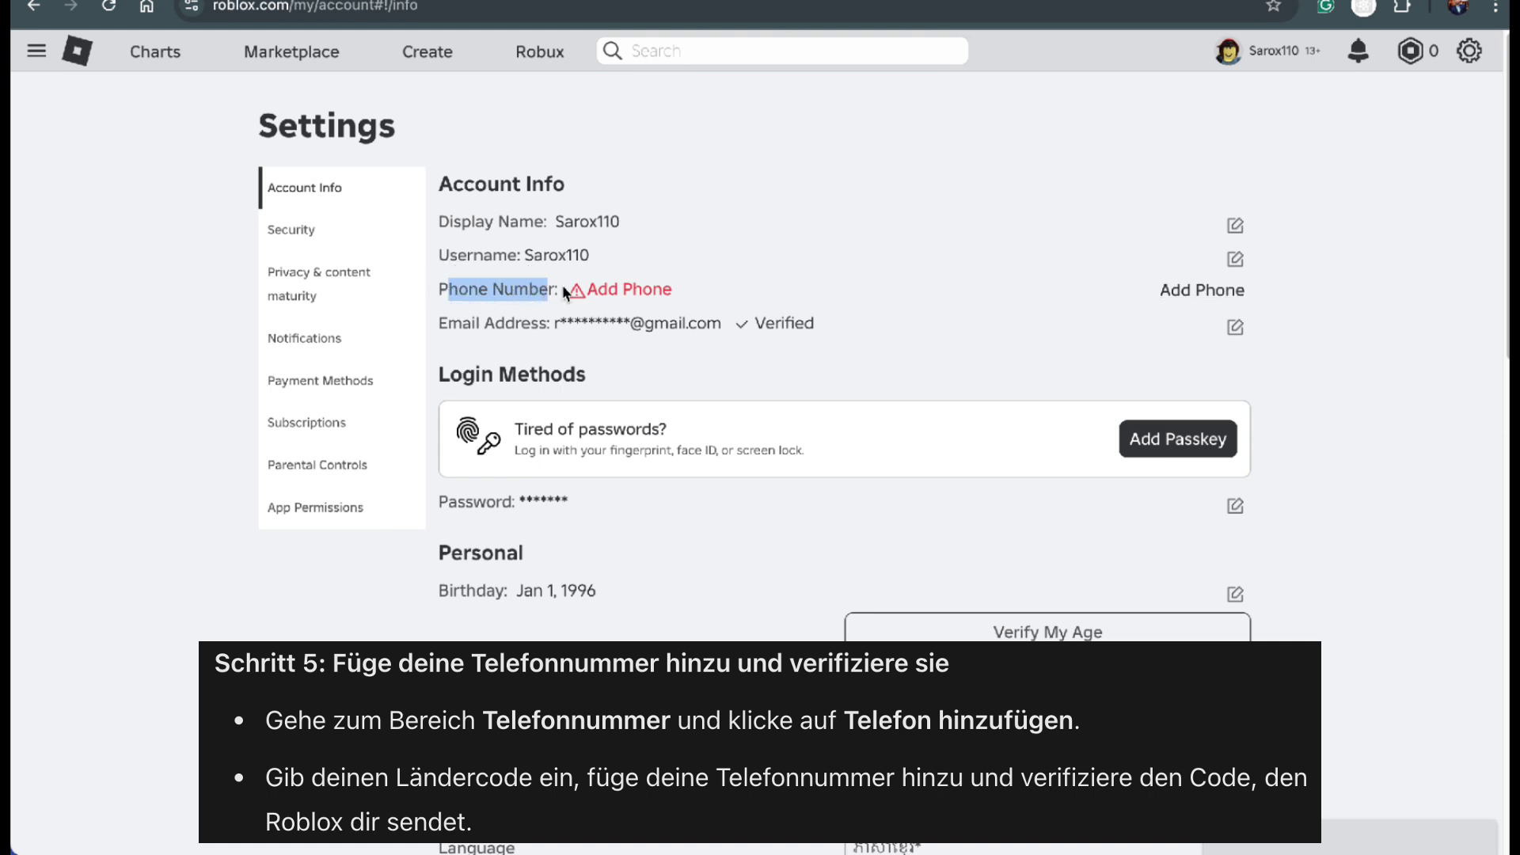
pyautogui.click(1203, 291)
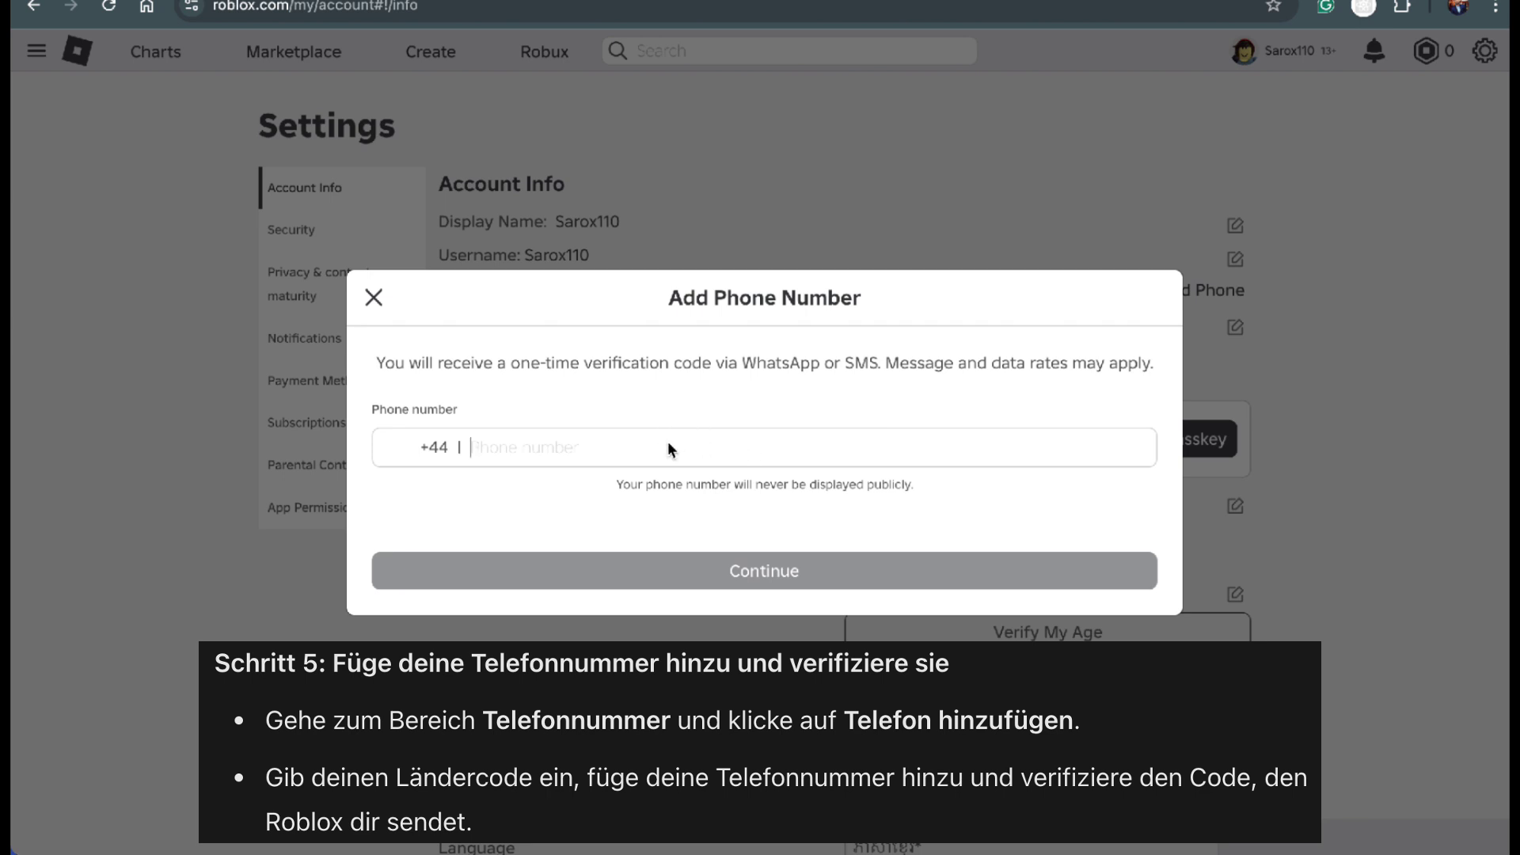
pyautogui.click(428, 449)
pyautogui.click(436, 445)
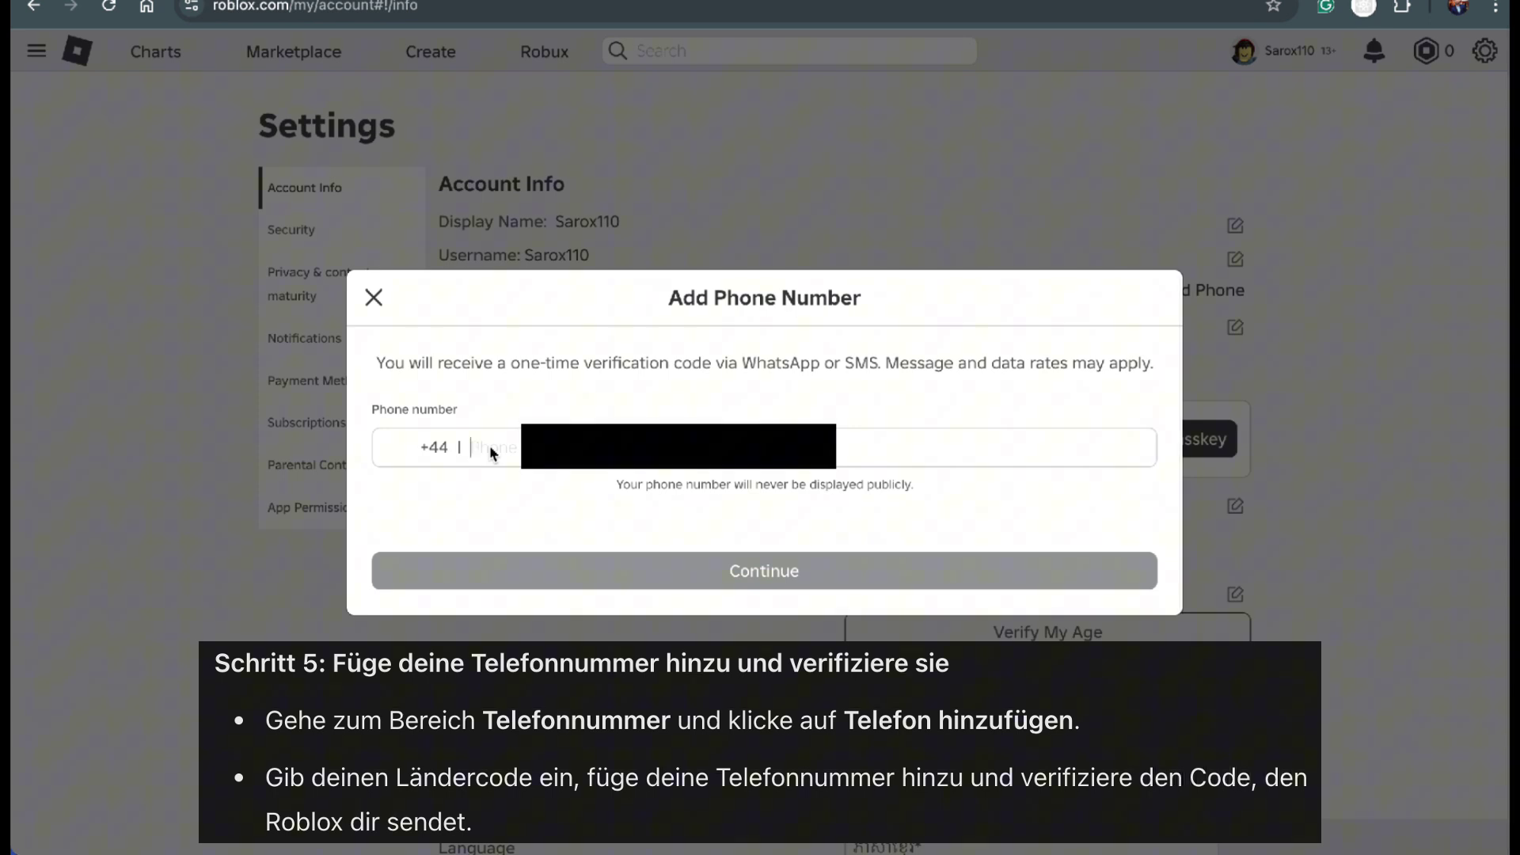
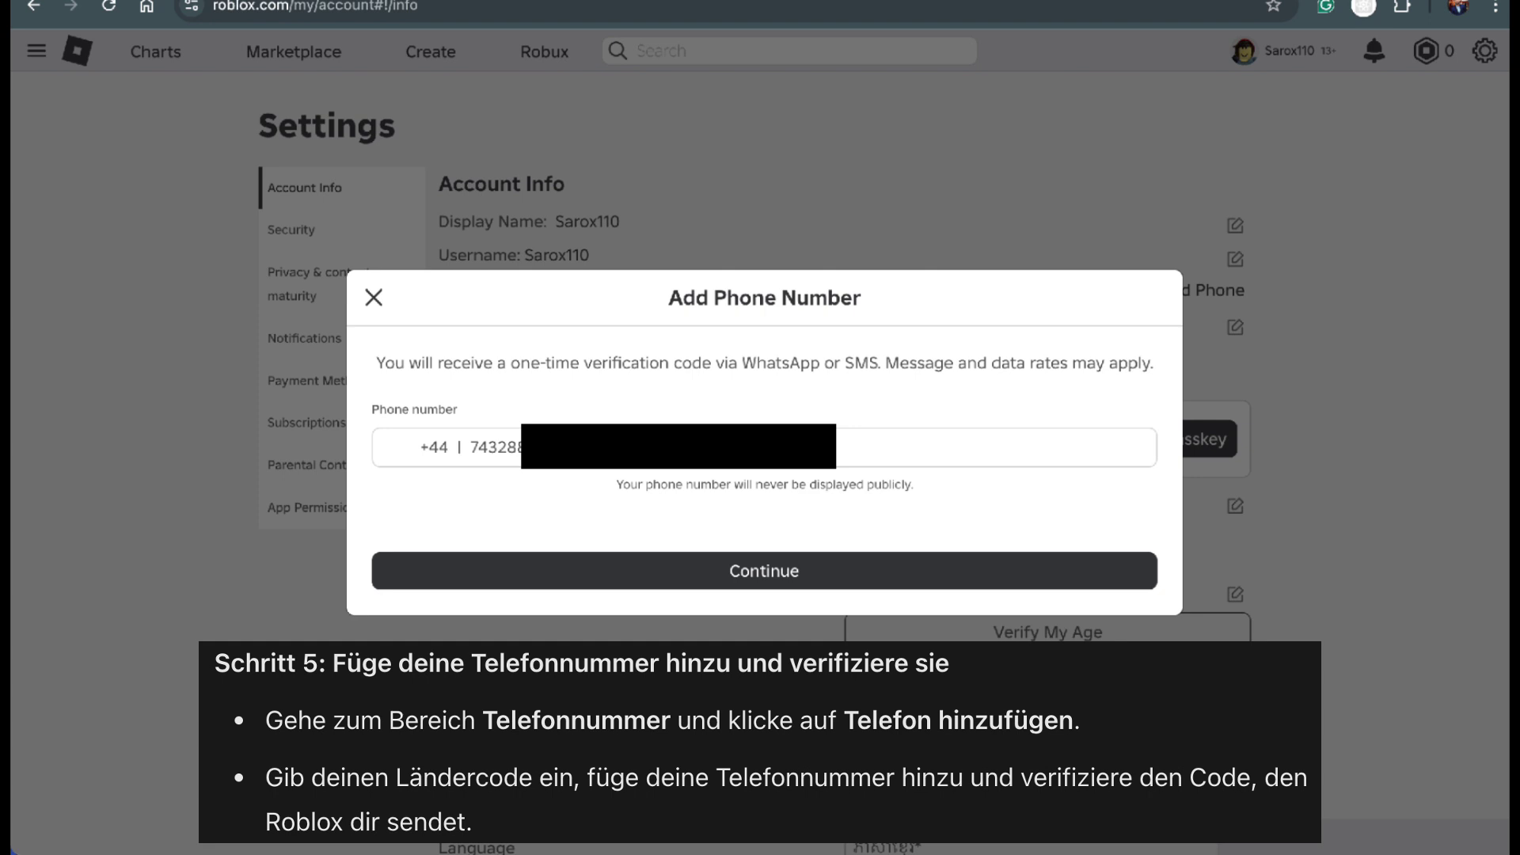
pyautogui.click(714, 586)
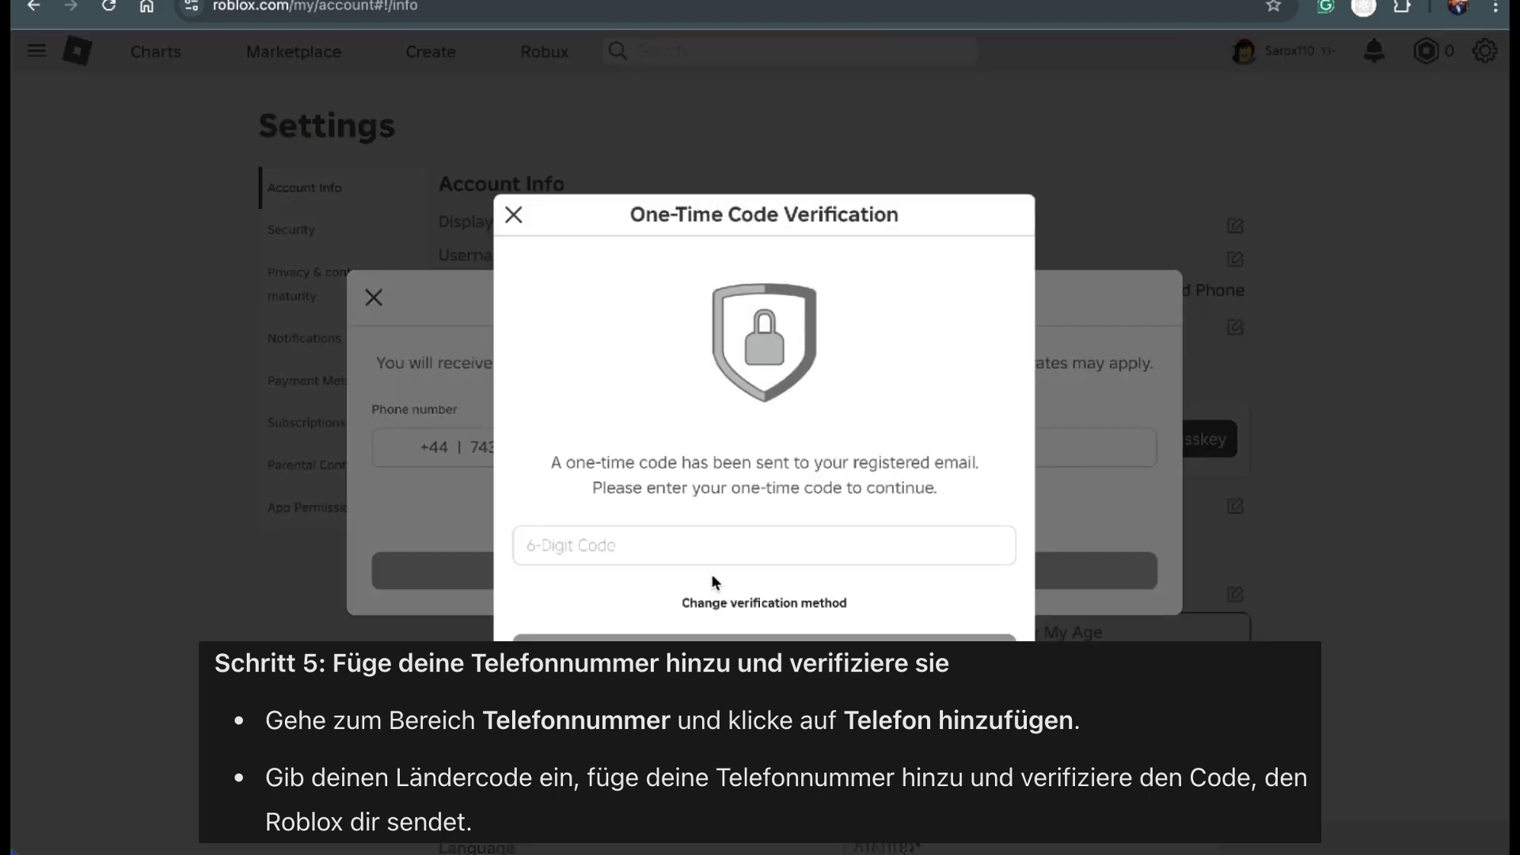
# Step: Enter the one-time verification code, choose No for letting friends find you by phone, and finish
pyautogui.click(681, 546)
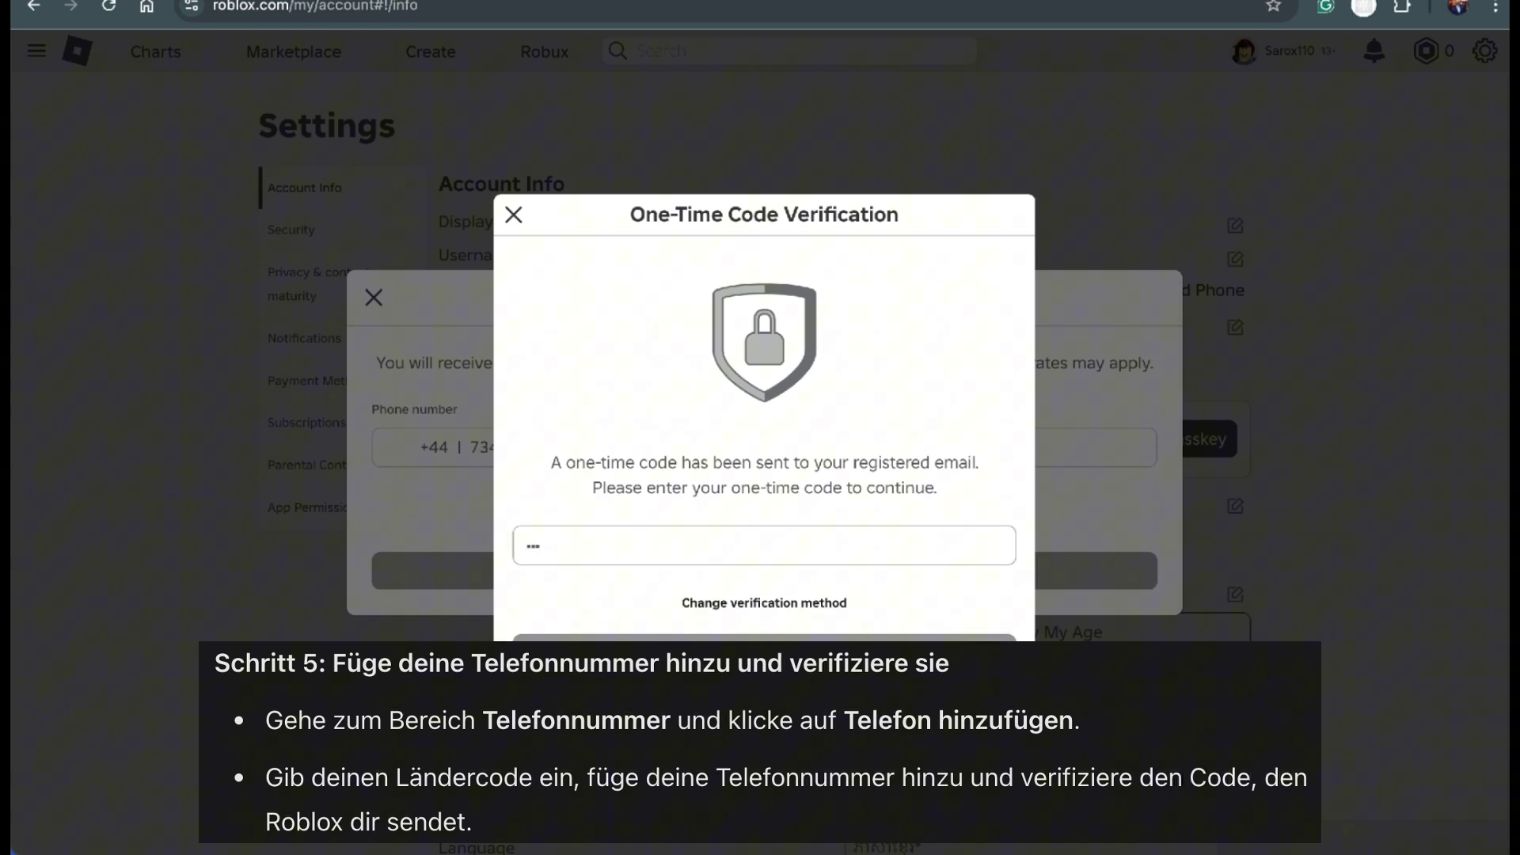
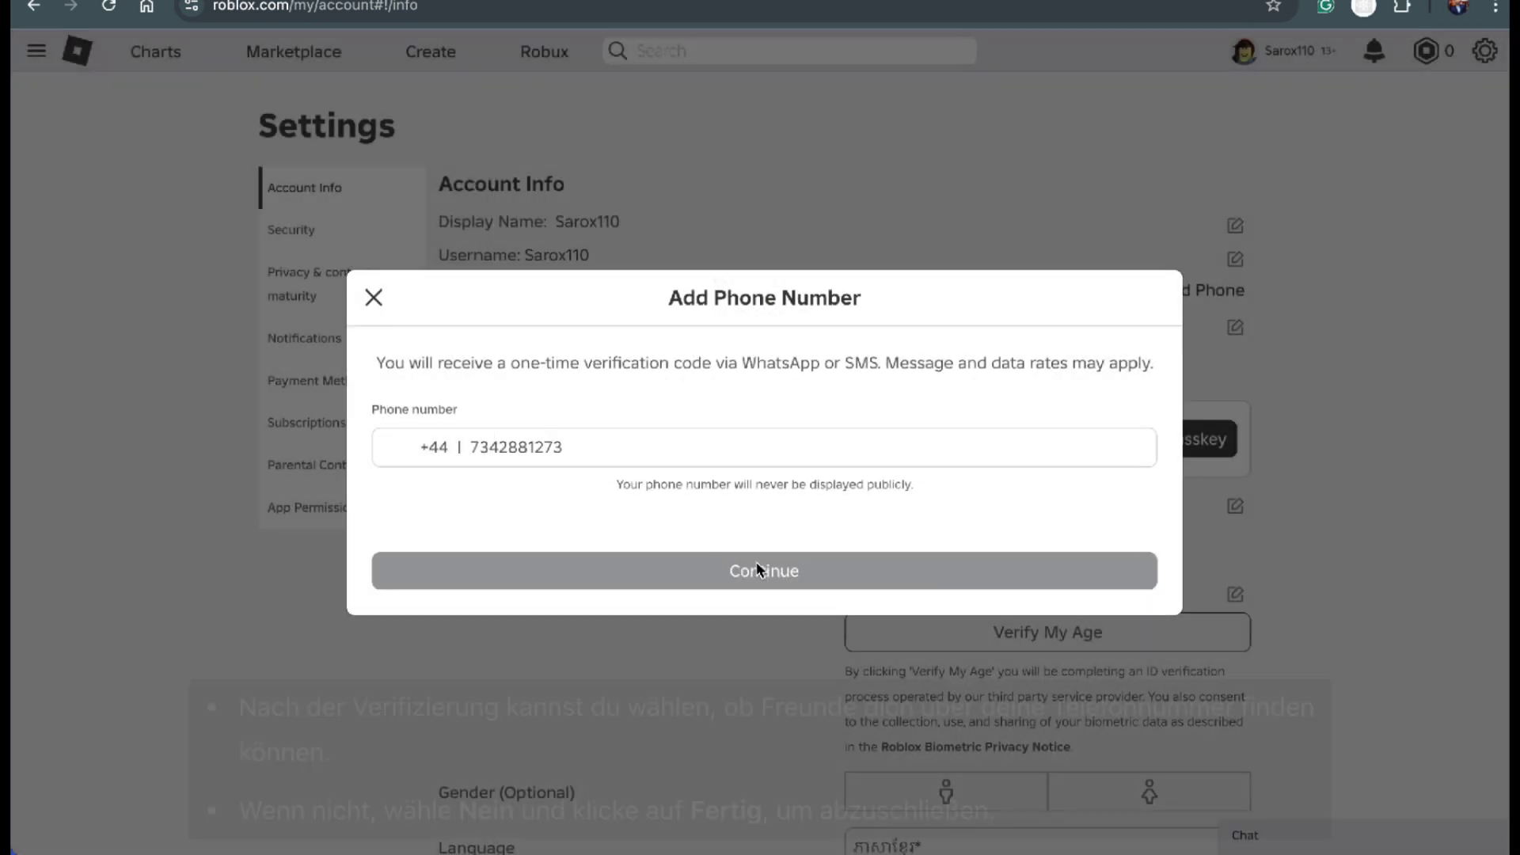
pyautogui.moveTo(440, 336); pyautogui.dragTo(636, 342)
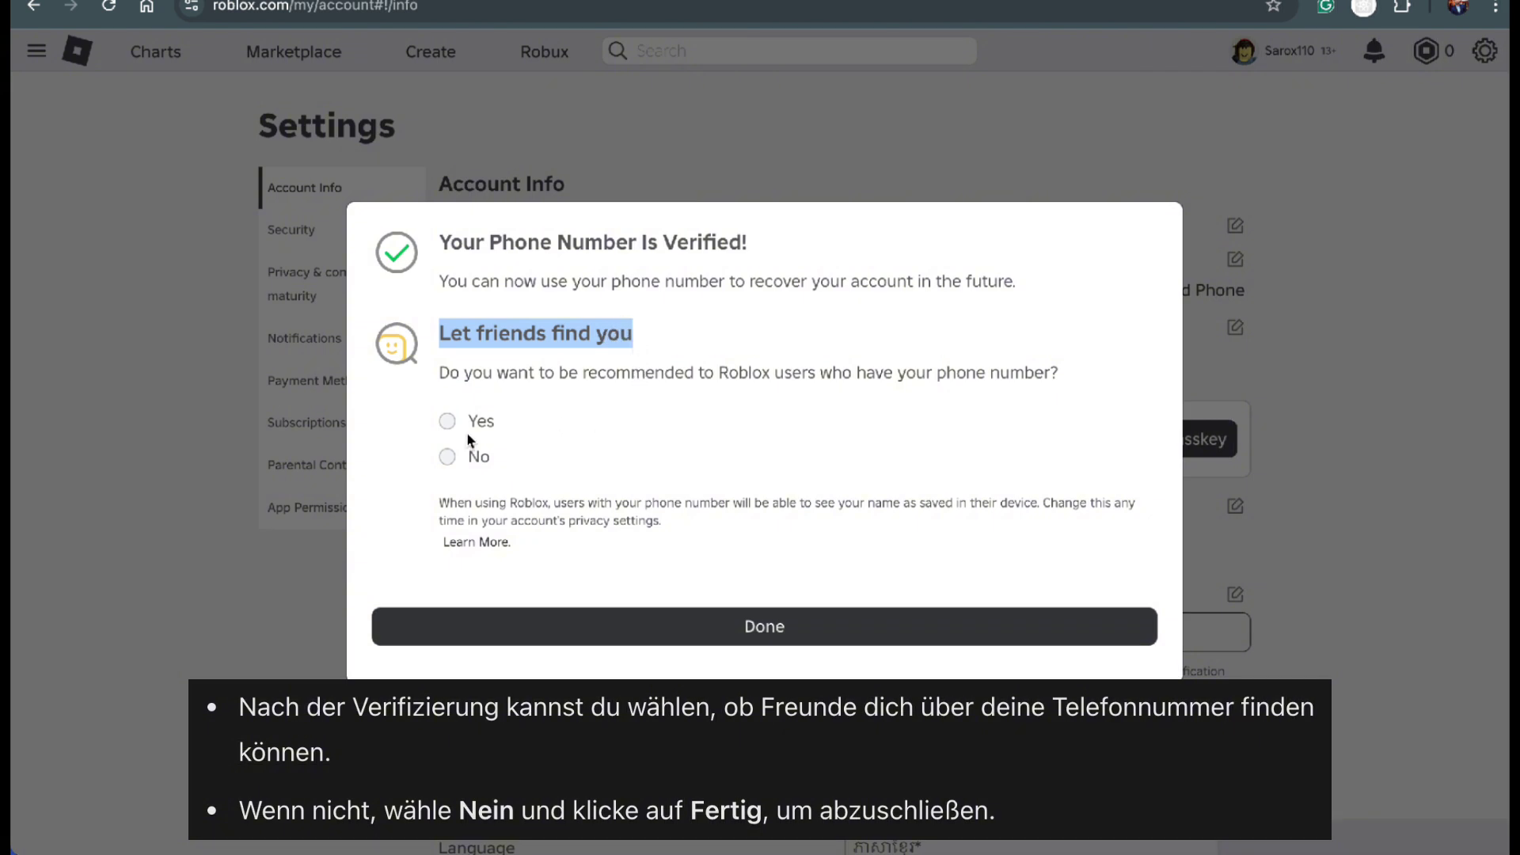
pyautogui.click(447, 456)
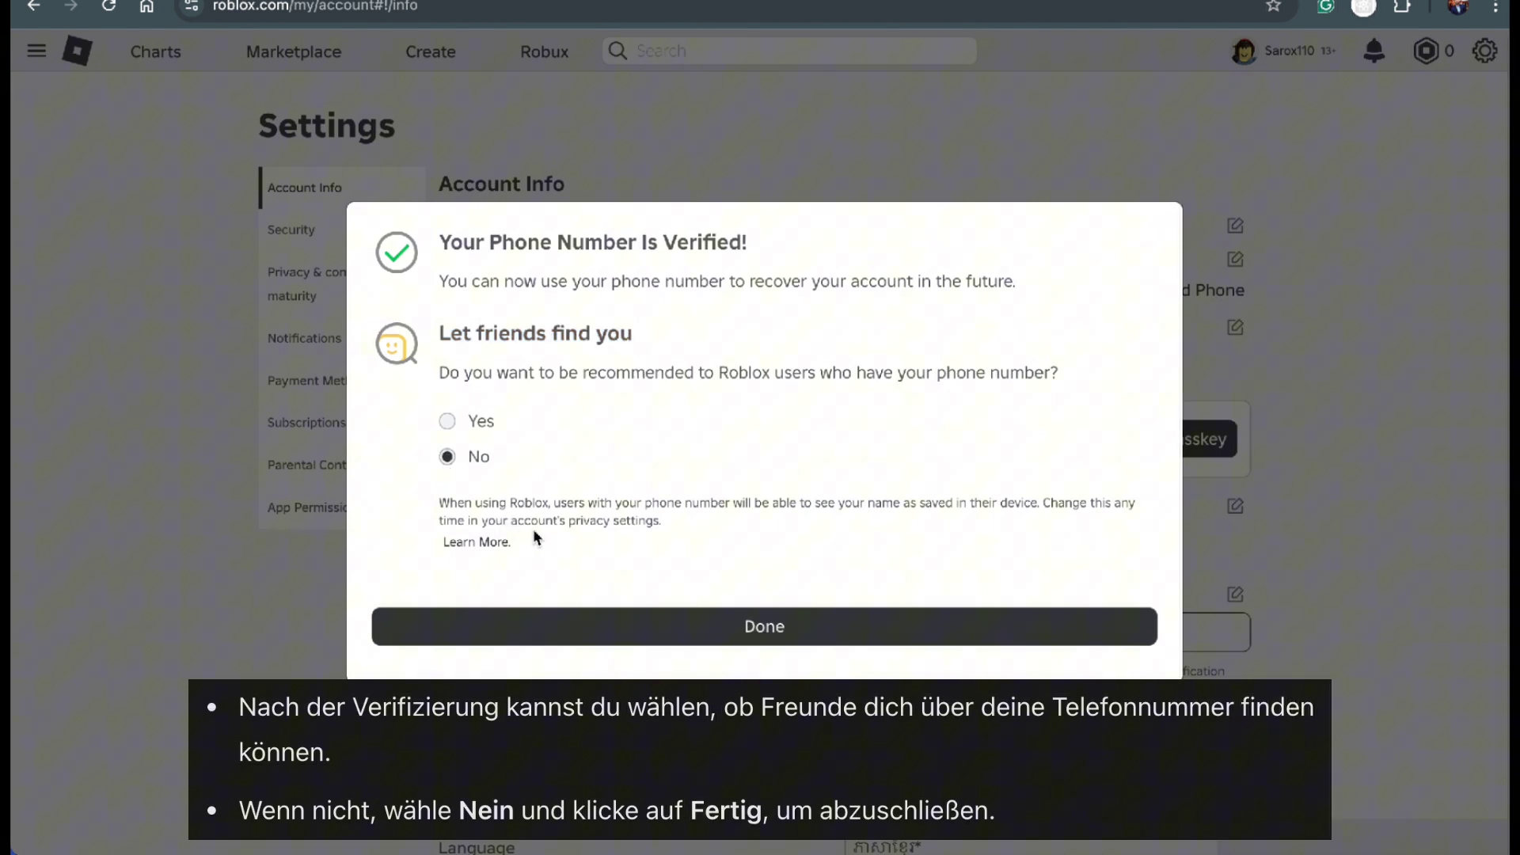
pyautogui.click(729, 630)
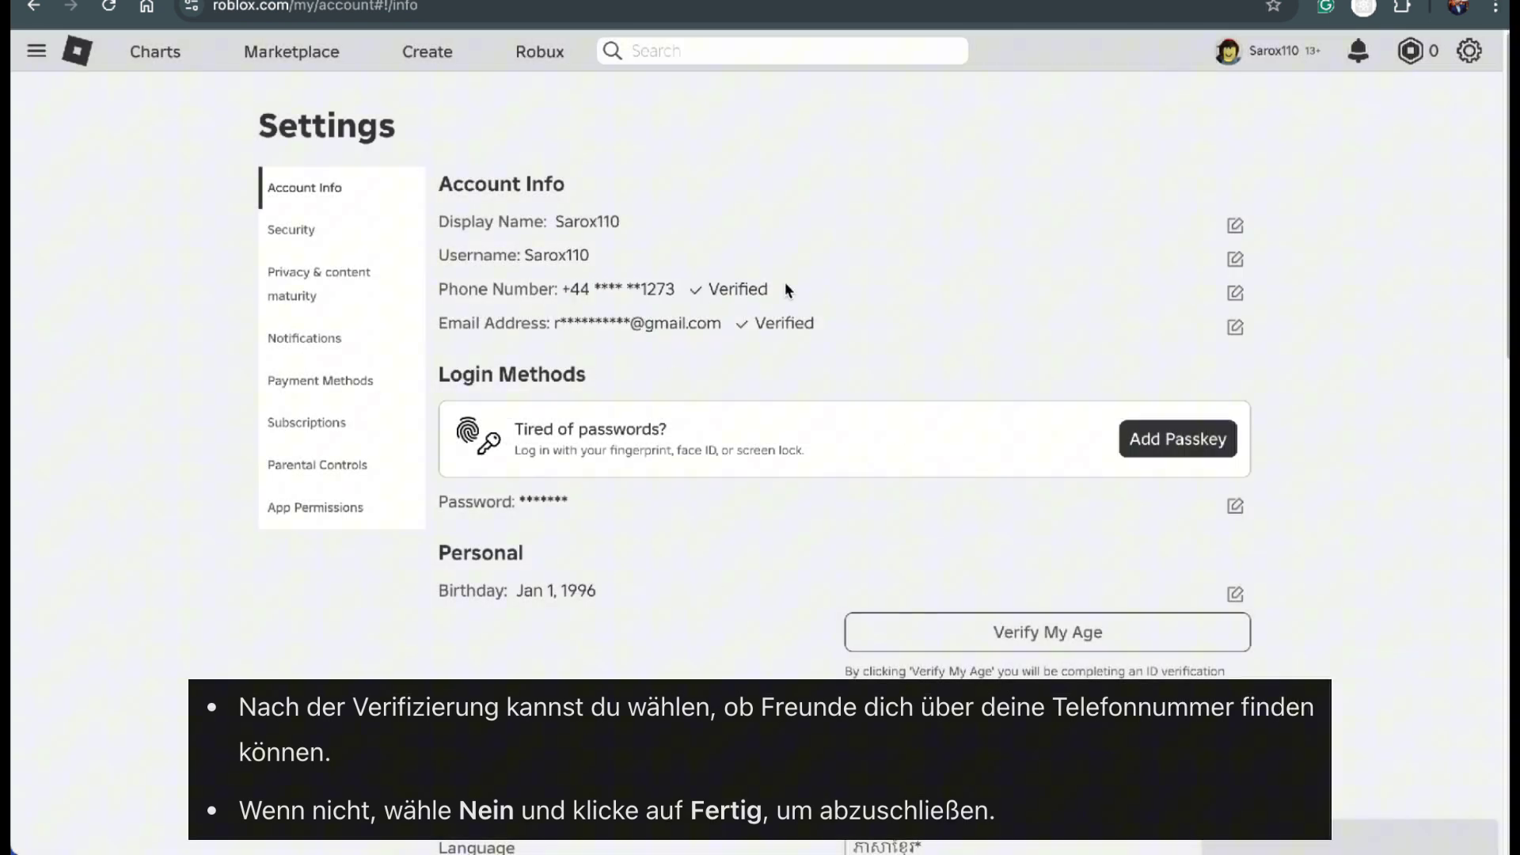
# Step: Switch on Enable Microphone under Communication > Voice Chat, then reload and open Parental Controls
pyautogui.moveTo(770, 290); pyautogui.dragTo(718, 293)
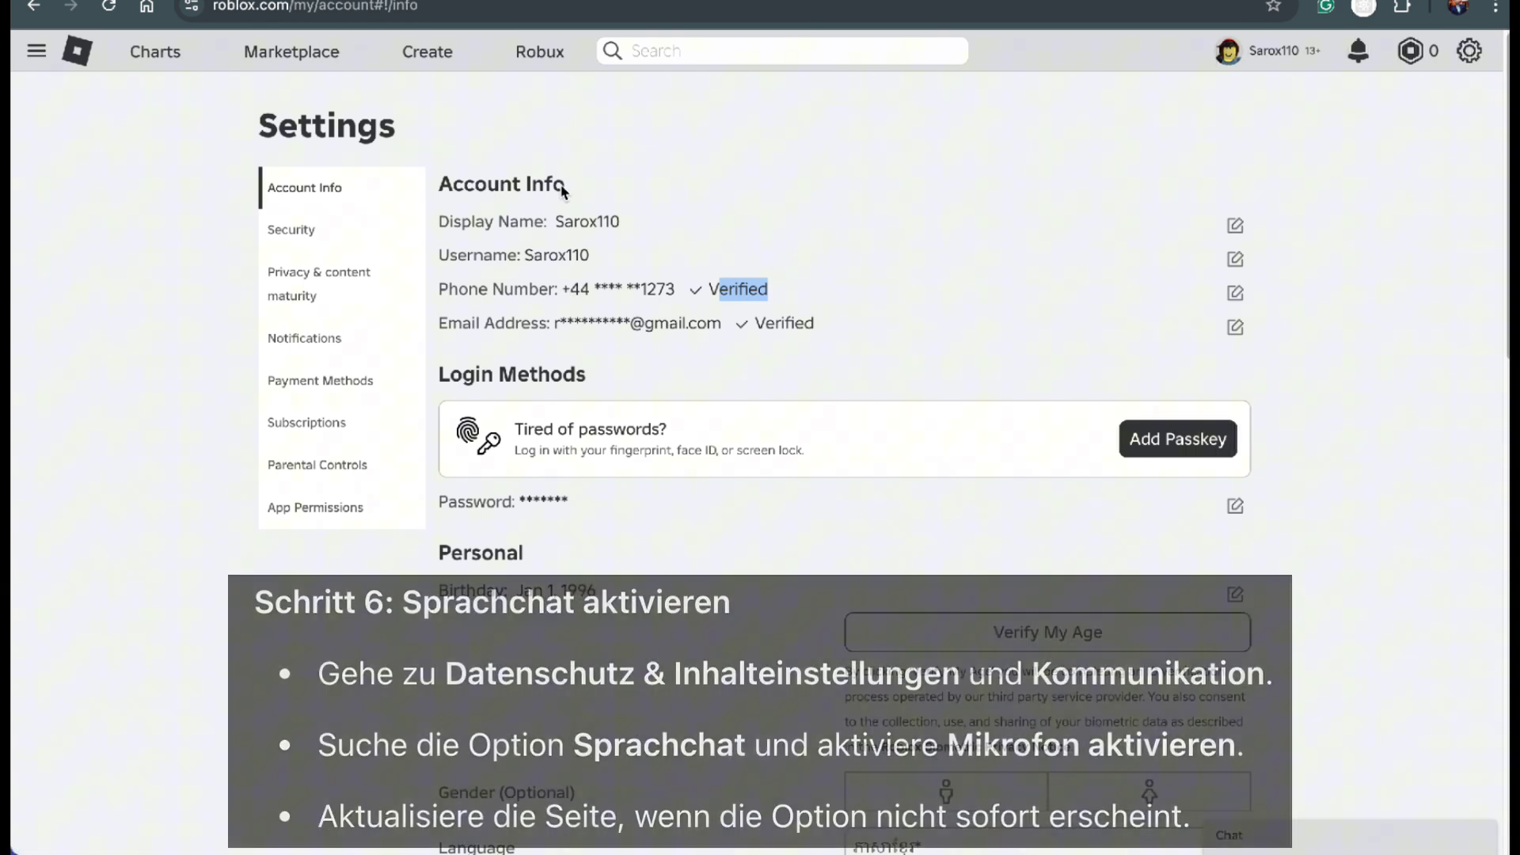
pyautogui.click(321, 274)
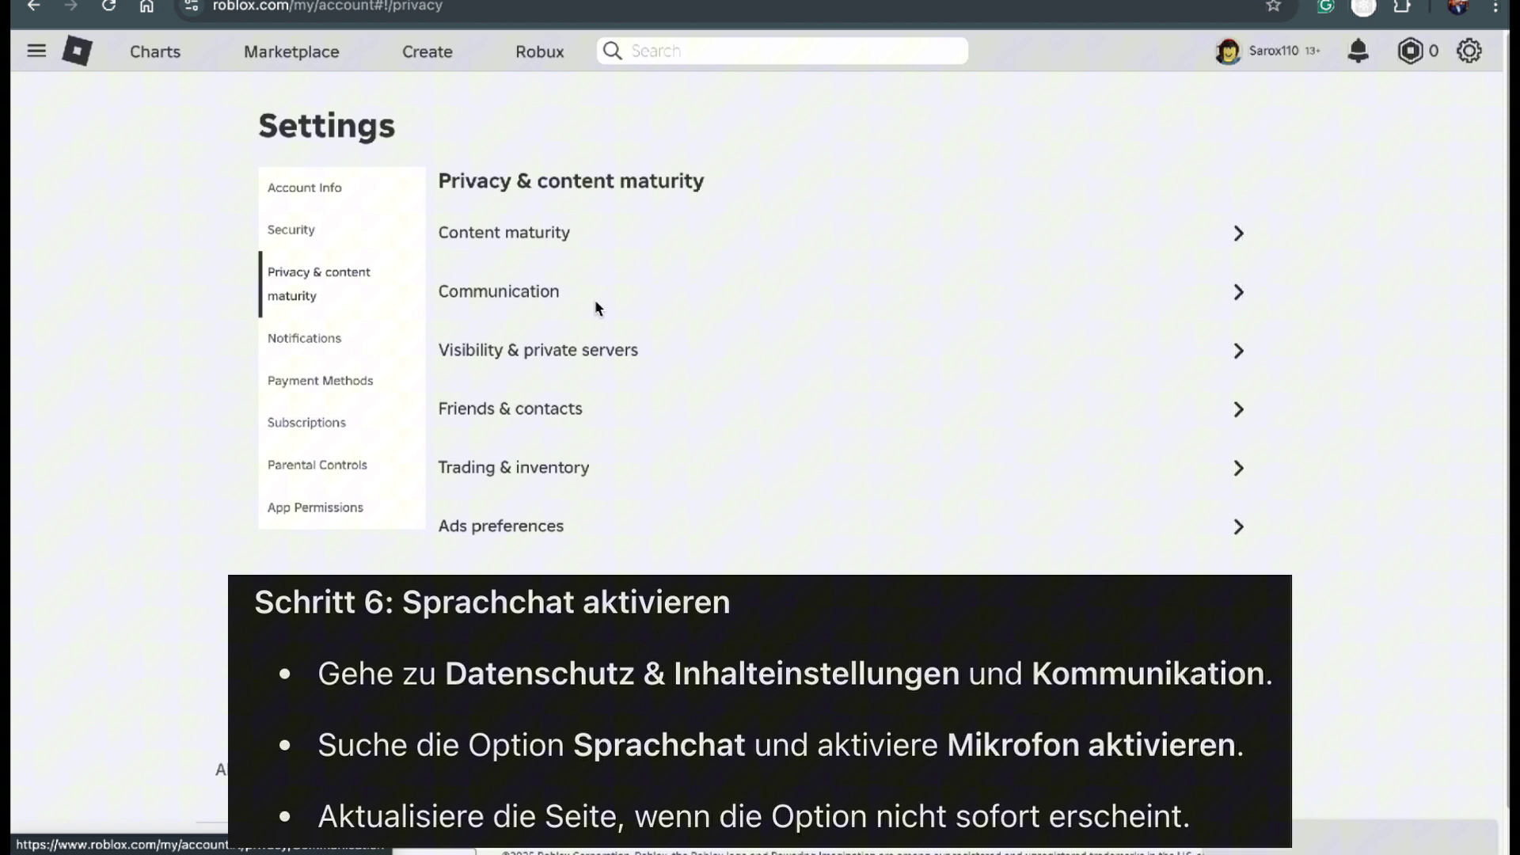
pyautogui.click(1229, 292)
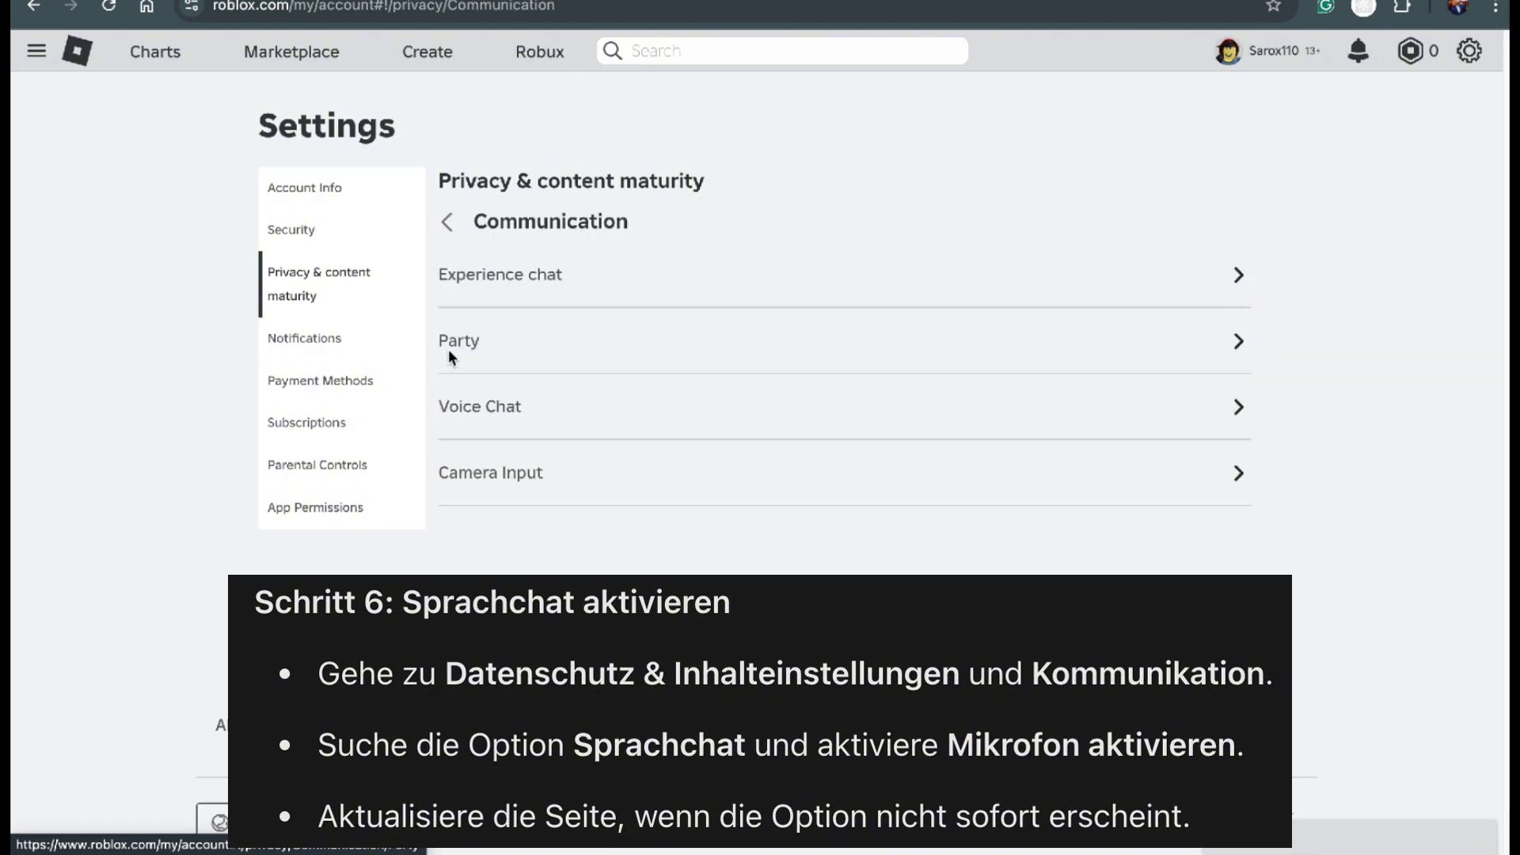
pyautogui.click(497, 406)
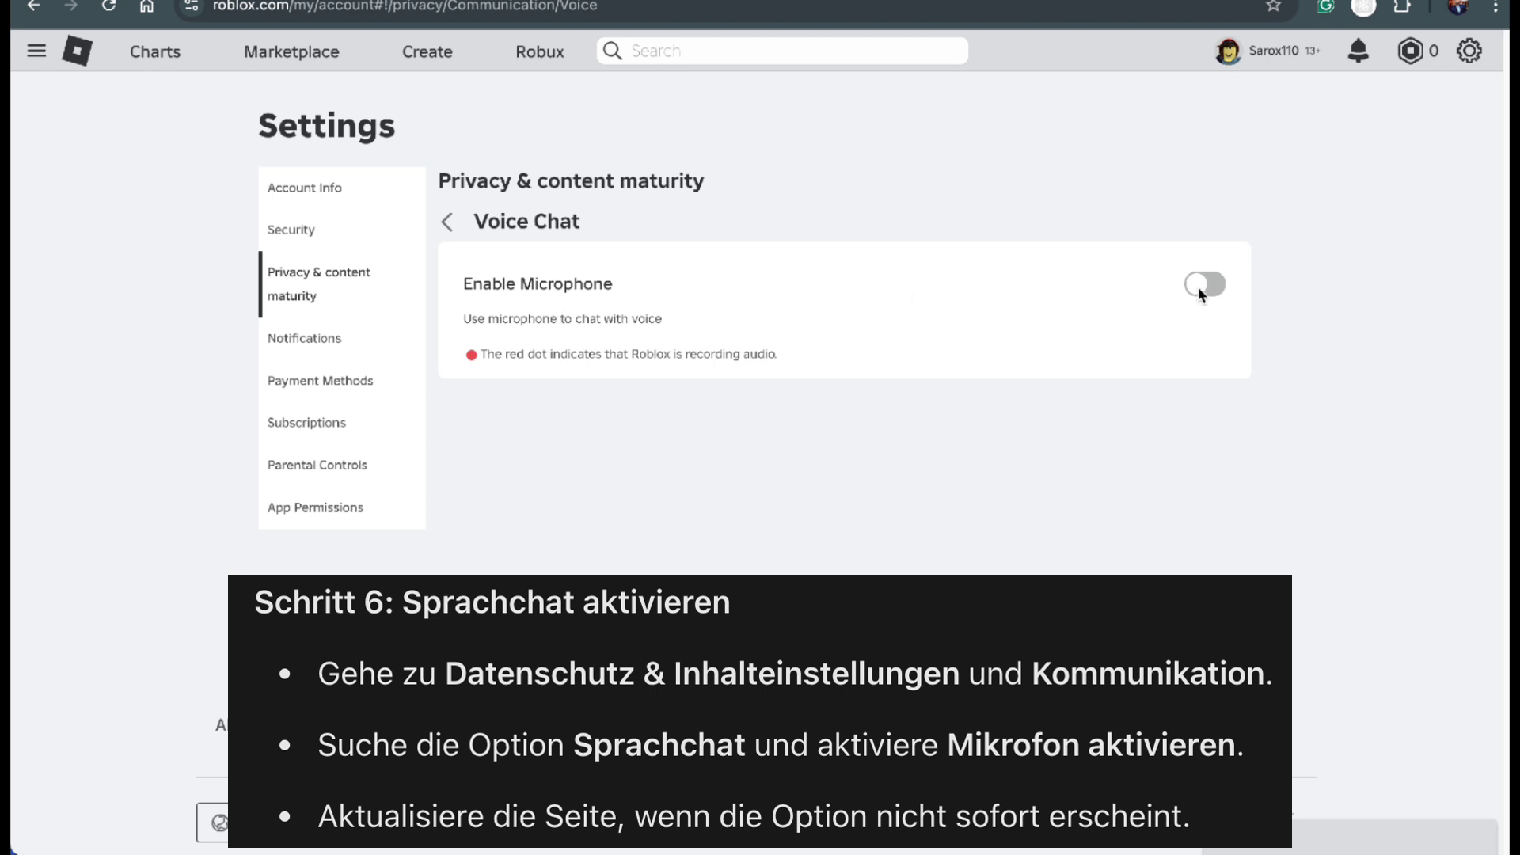
pyautogui.click(1202, 289)
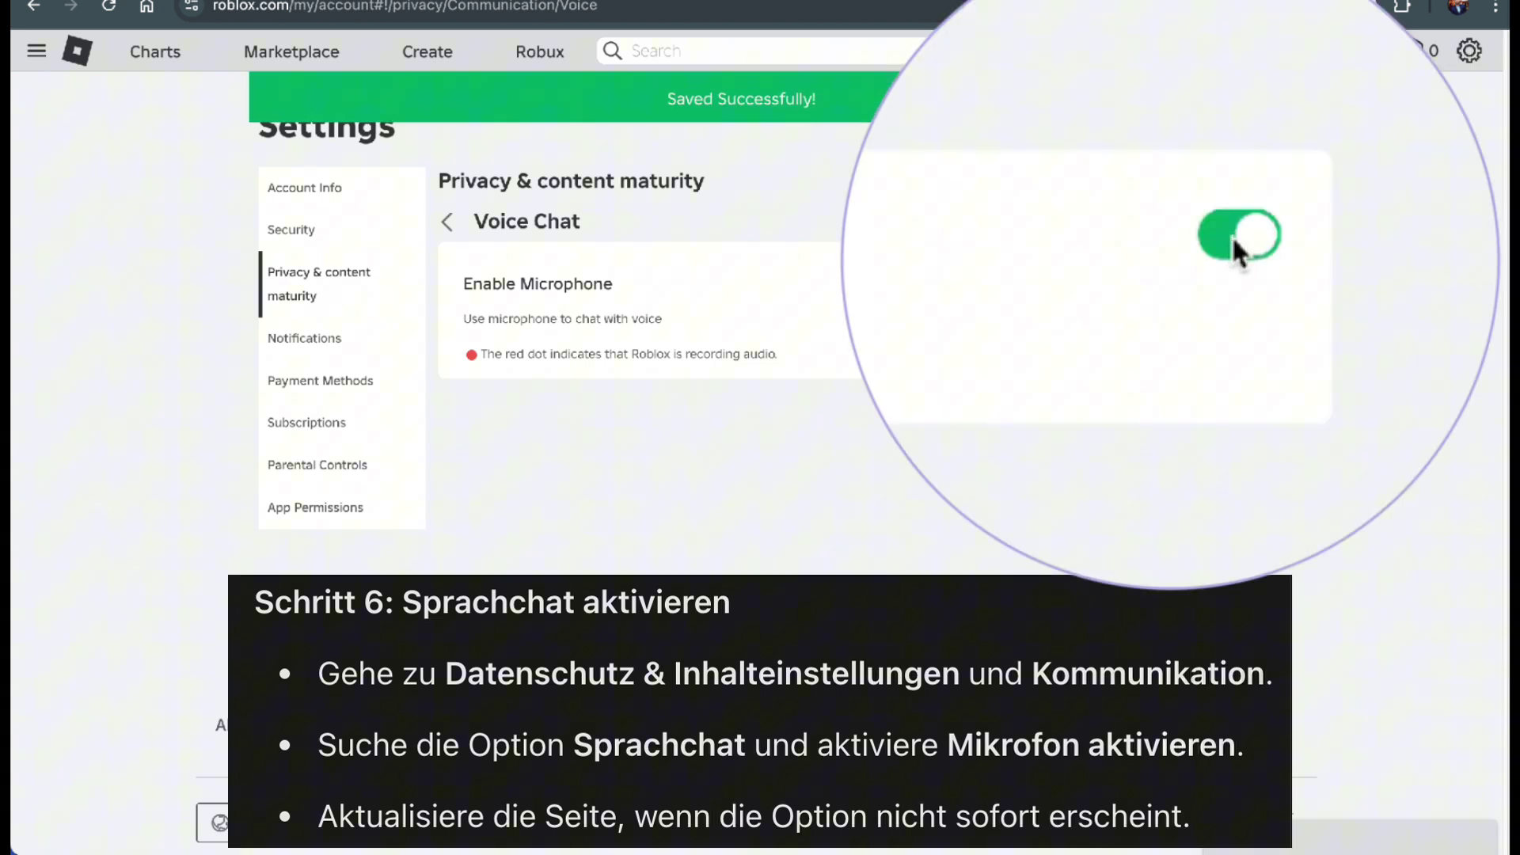
pyautogui.moveTo(658, 107); pyautogui.dragTo(771, 104)
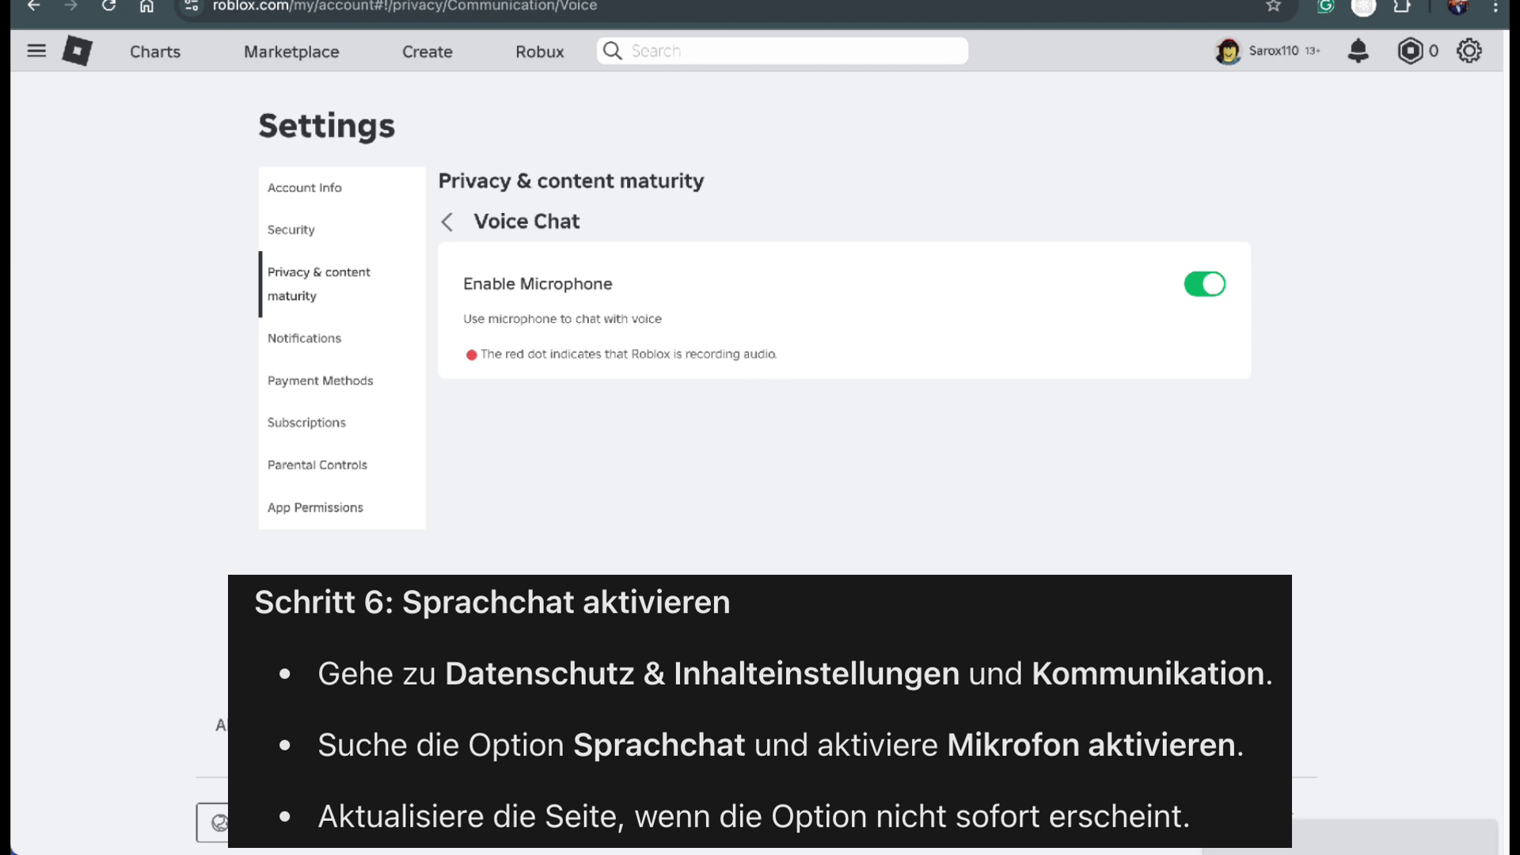
pyautogui.click(109, 7)
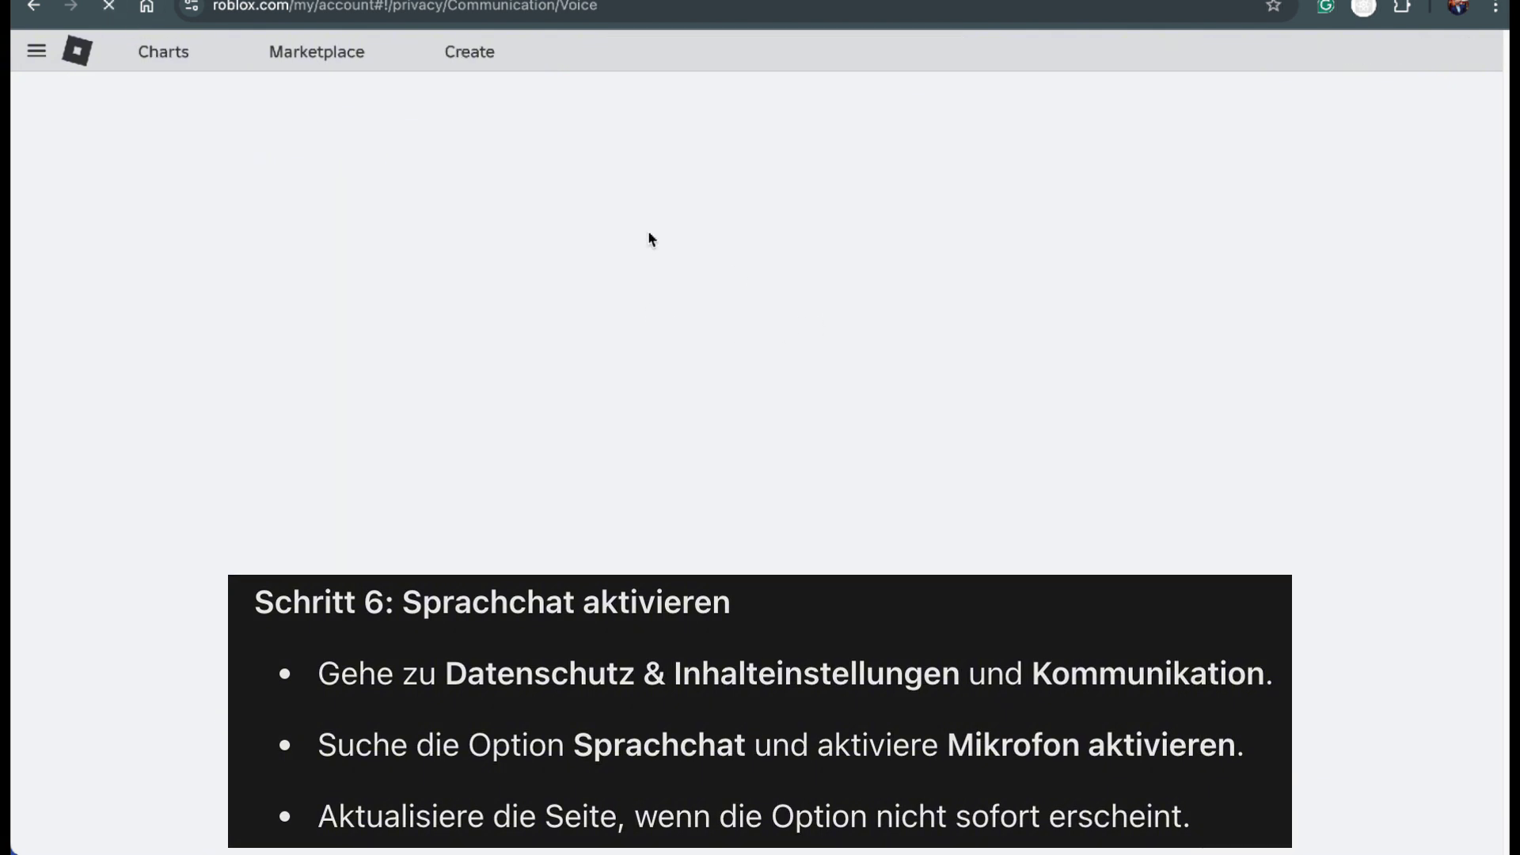
pyautogui.click(318, 465)
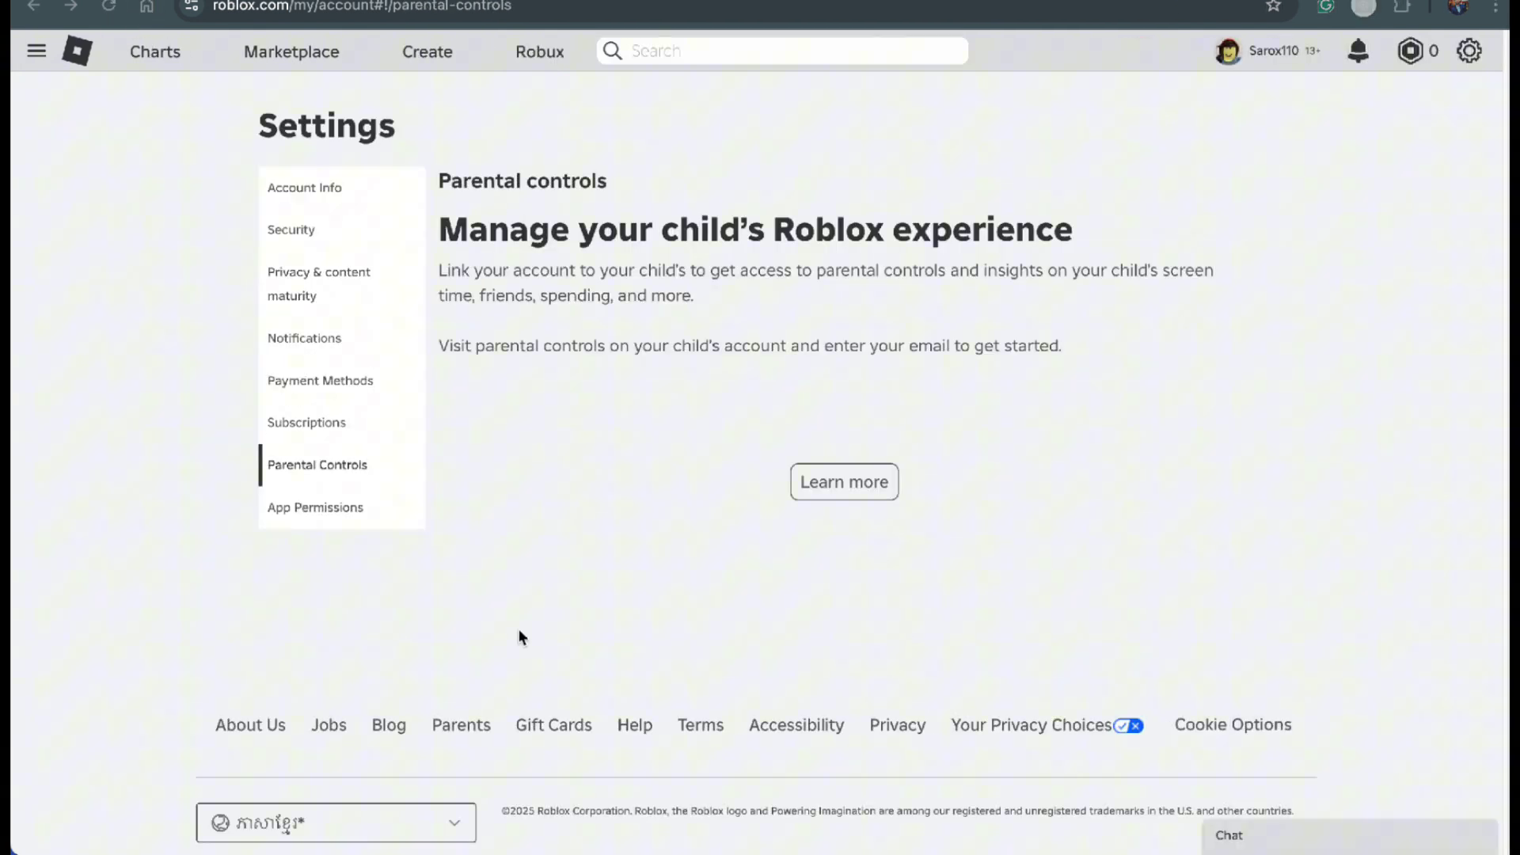
# Step: Launch the Roblox game client and open the in-game Settings from the Roblox menu
pyautogui.click(743, 833)
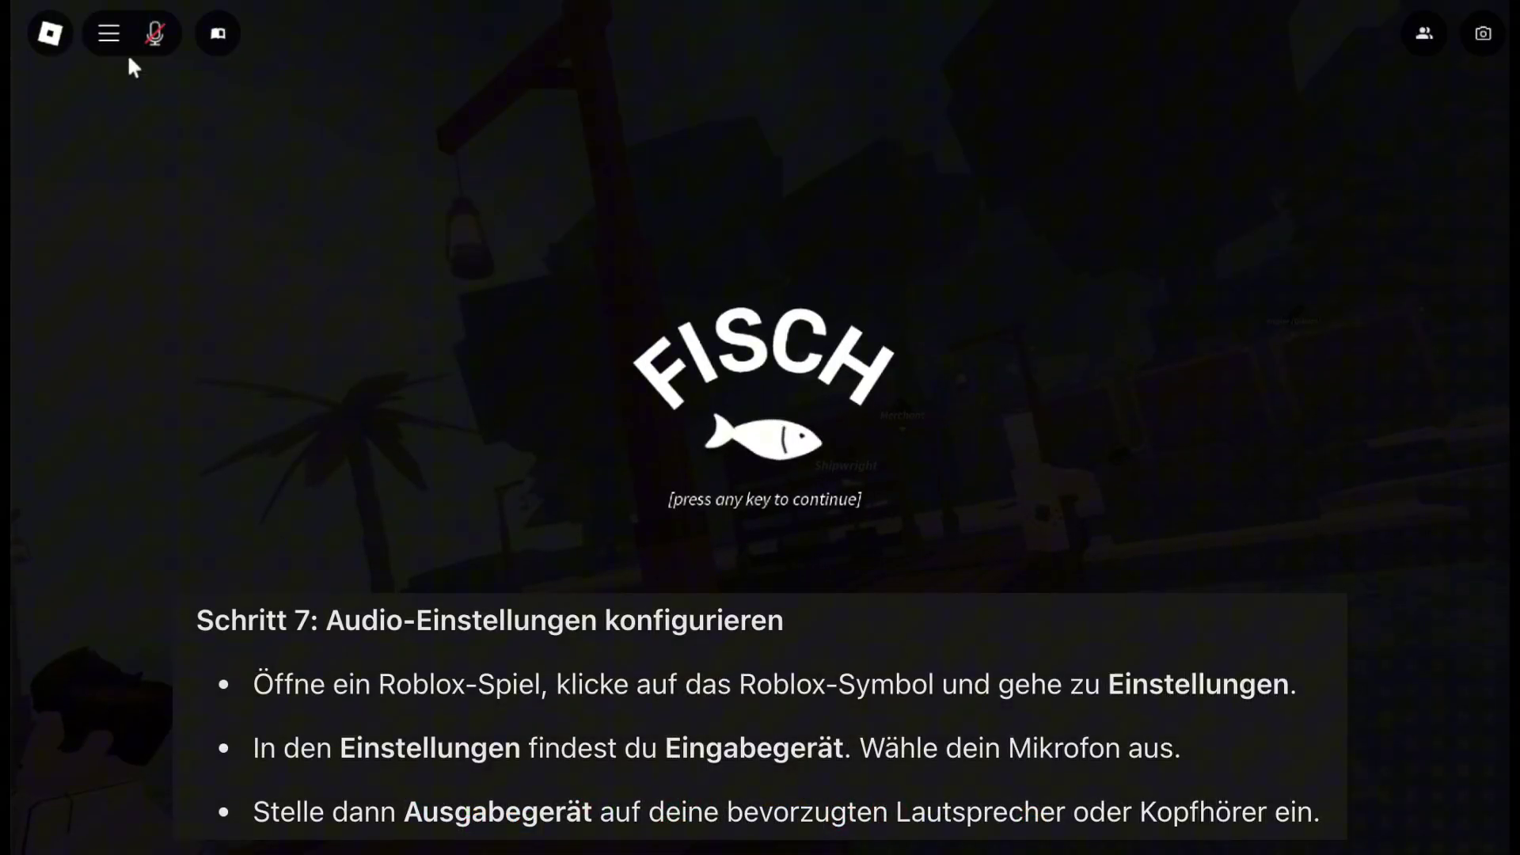
pyautogui.click(50, 35)
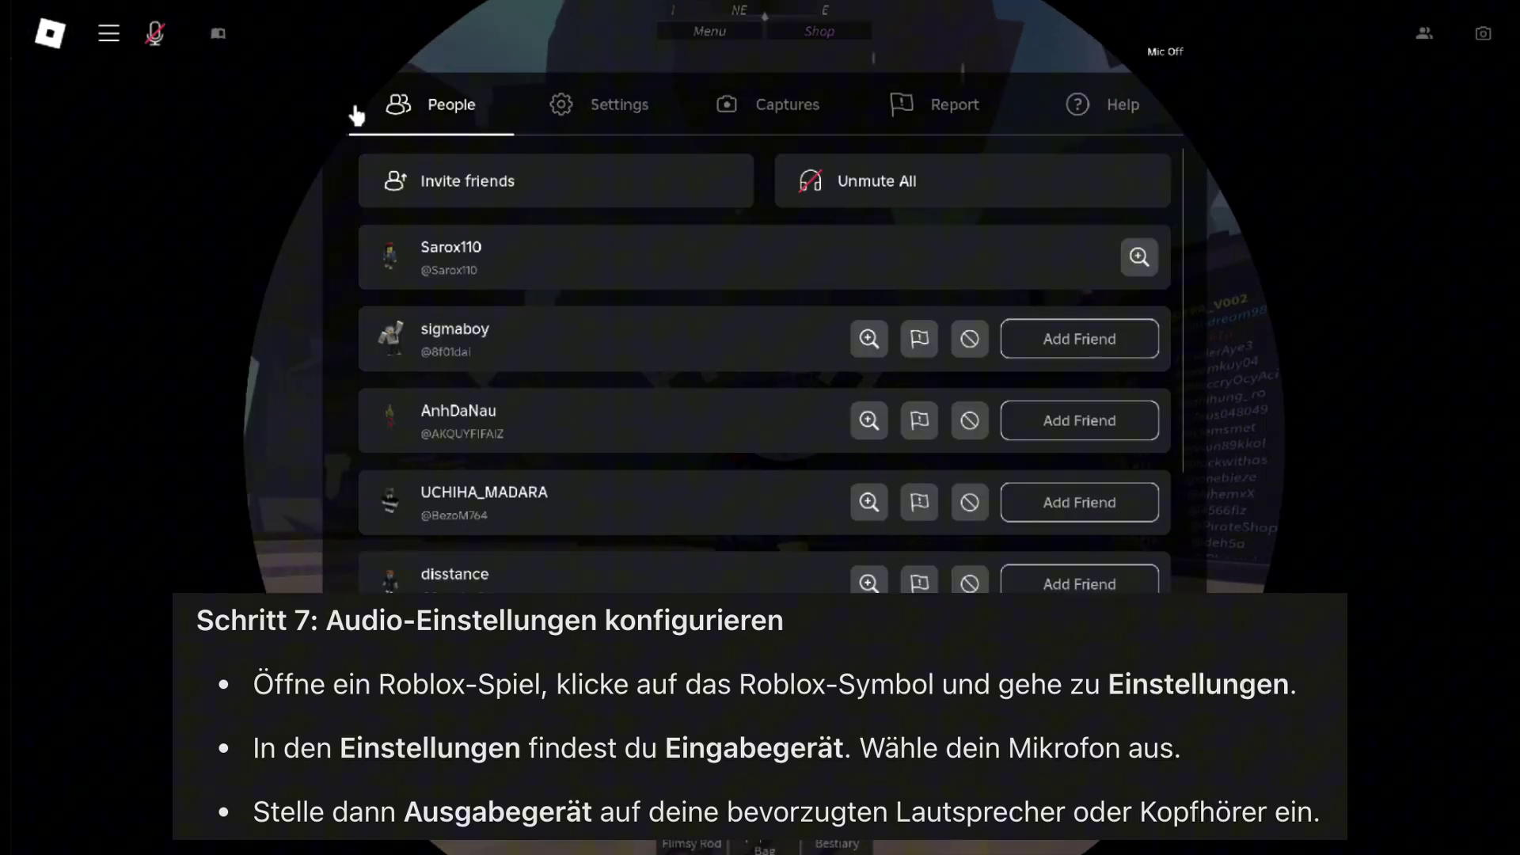
pyautogui.click(604, 131)
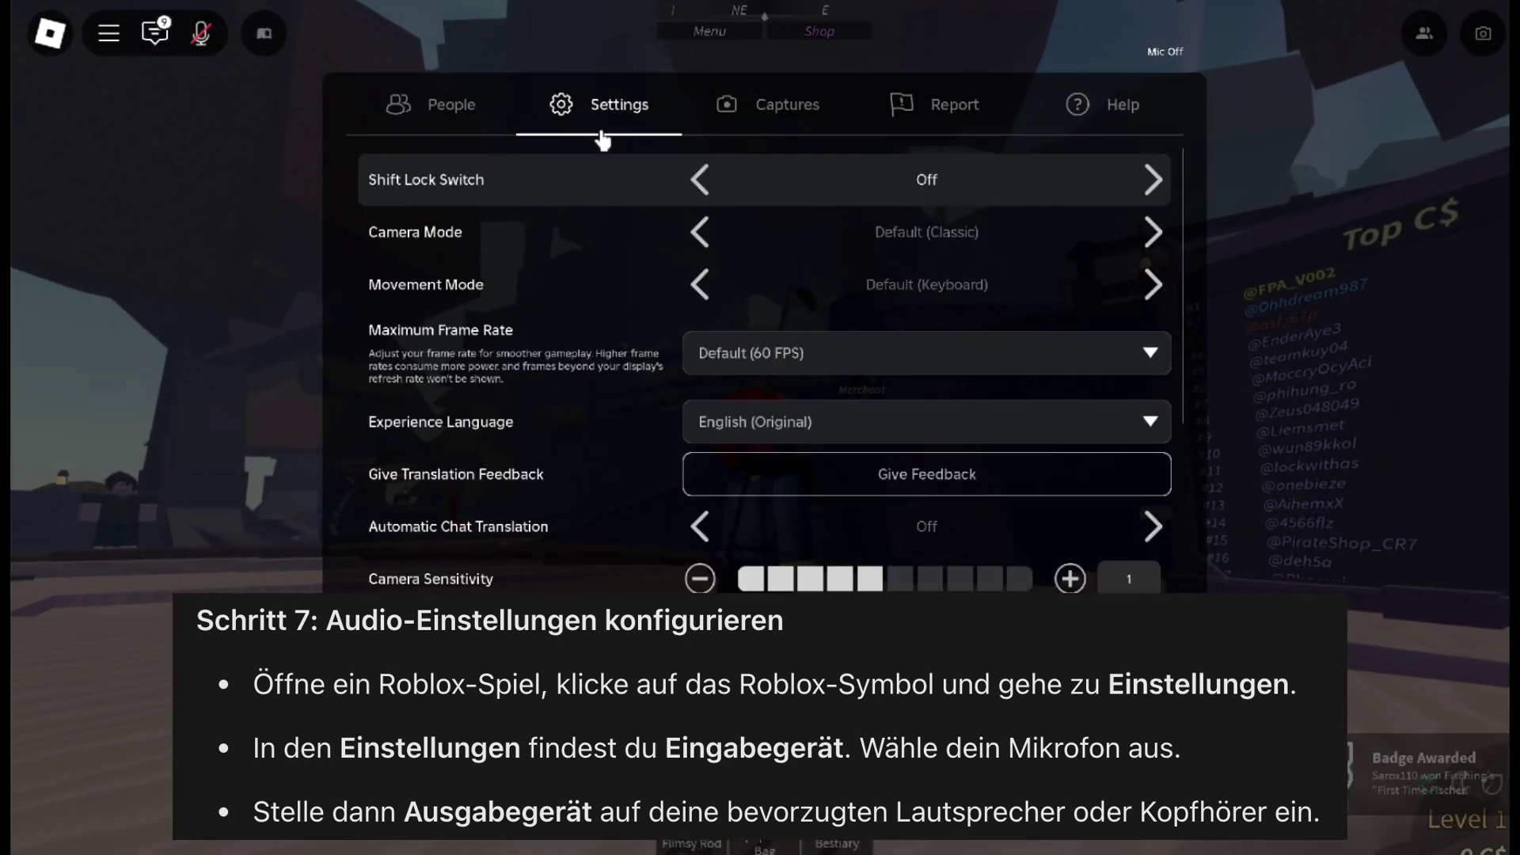
pyautogui.scroll(-10, 590, 305)
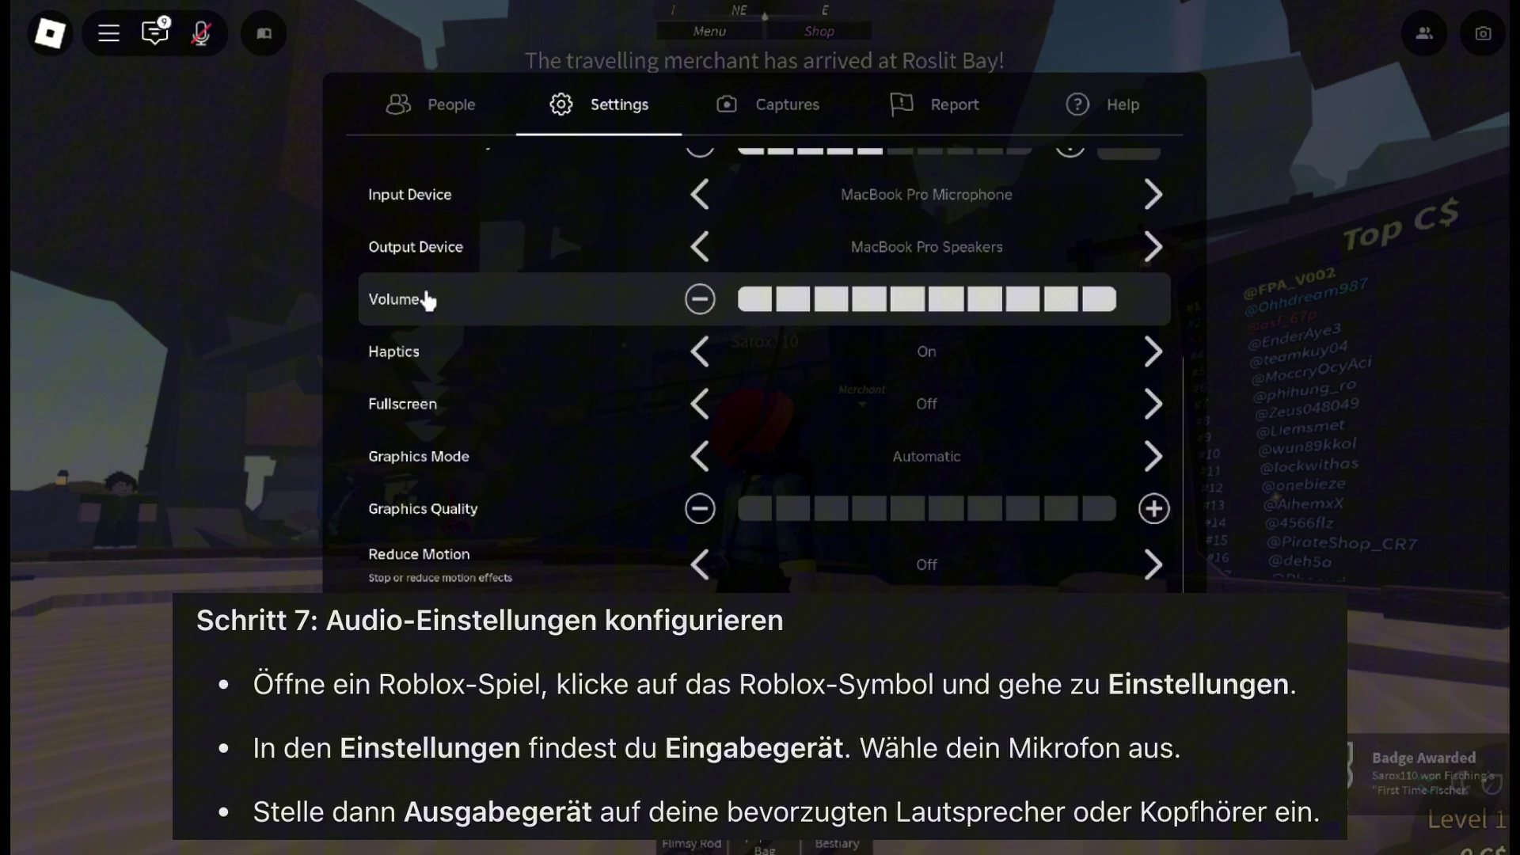
pyautogui.scroll(1, 428, 299)
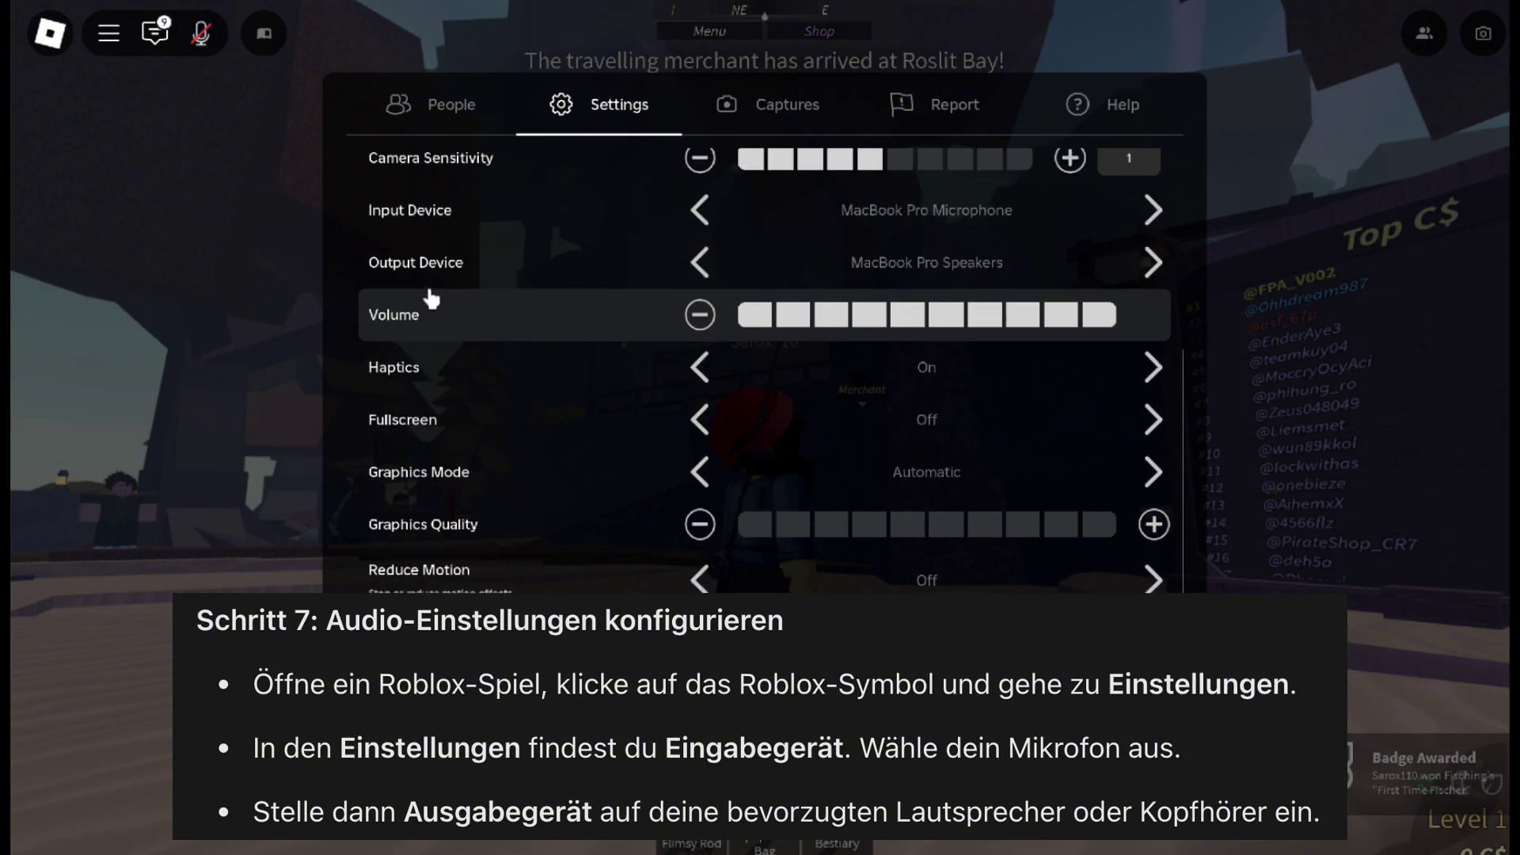
# Step: Set both Input and Output Device to Microsoft Teams Audio and unmute the in-game microphone
pyautogui.click(992, 227)
pyautogui.click(991, 227)
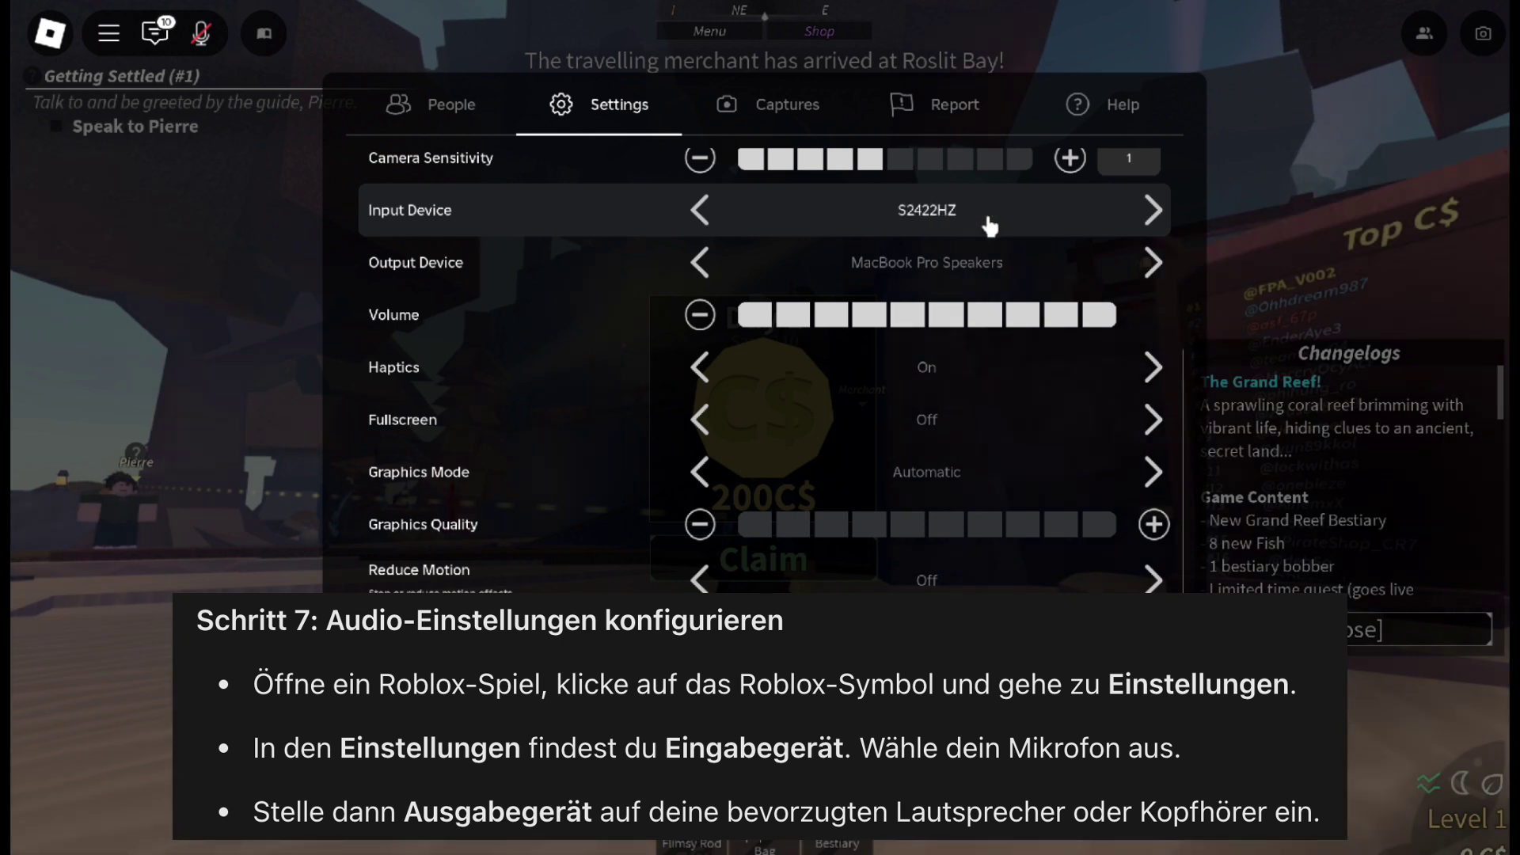
pyautogui.click(991, 226)
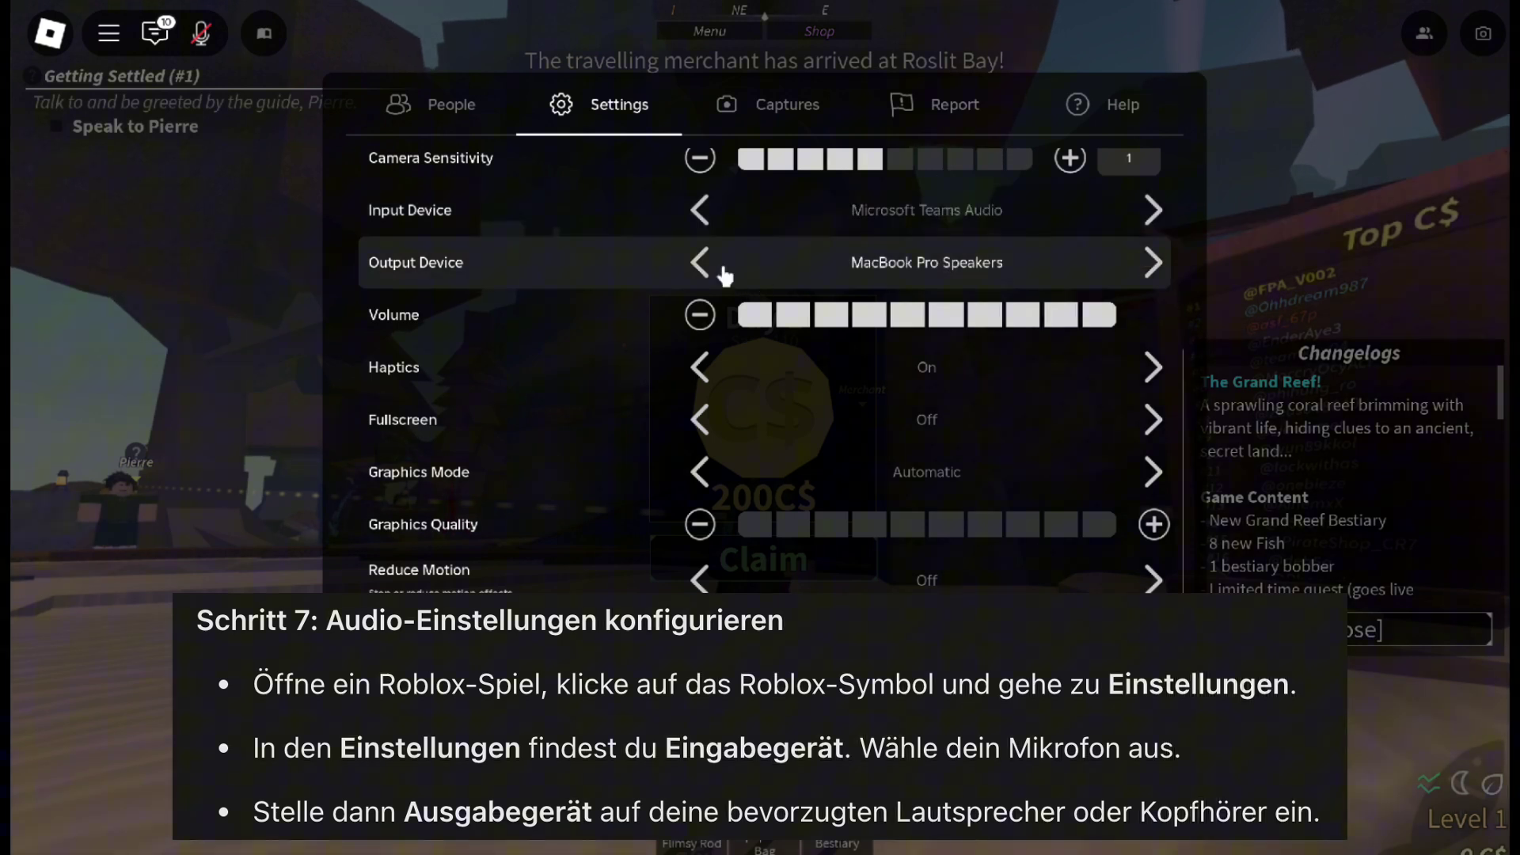
pyautogui.click(898, 277)
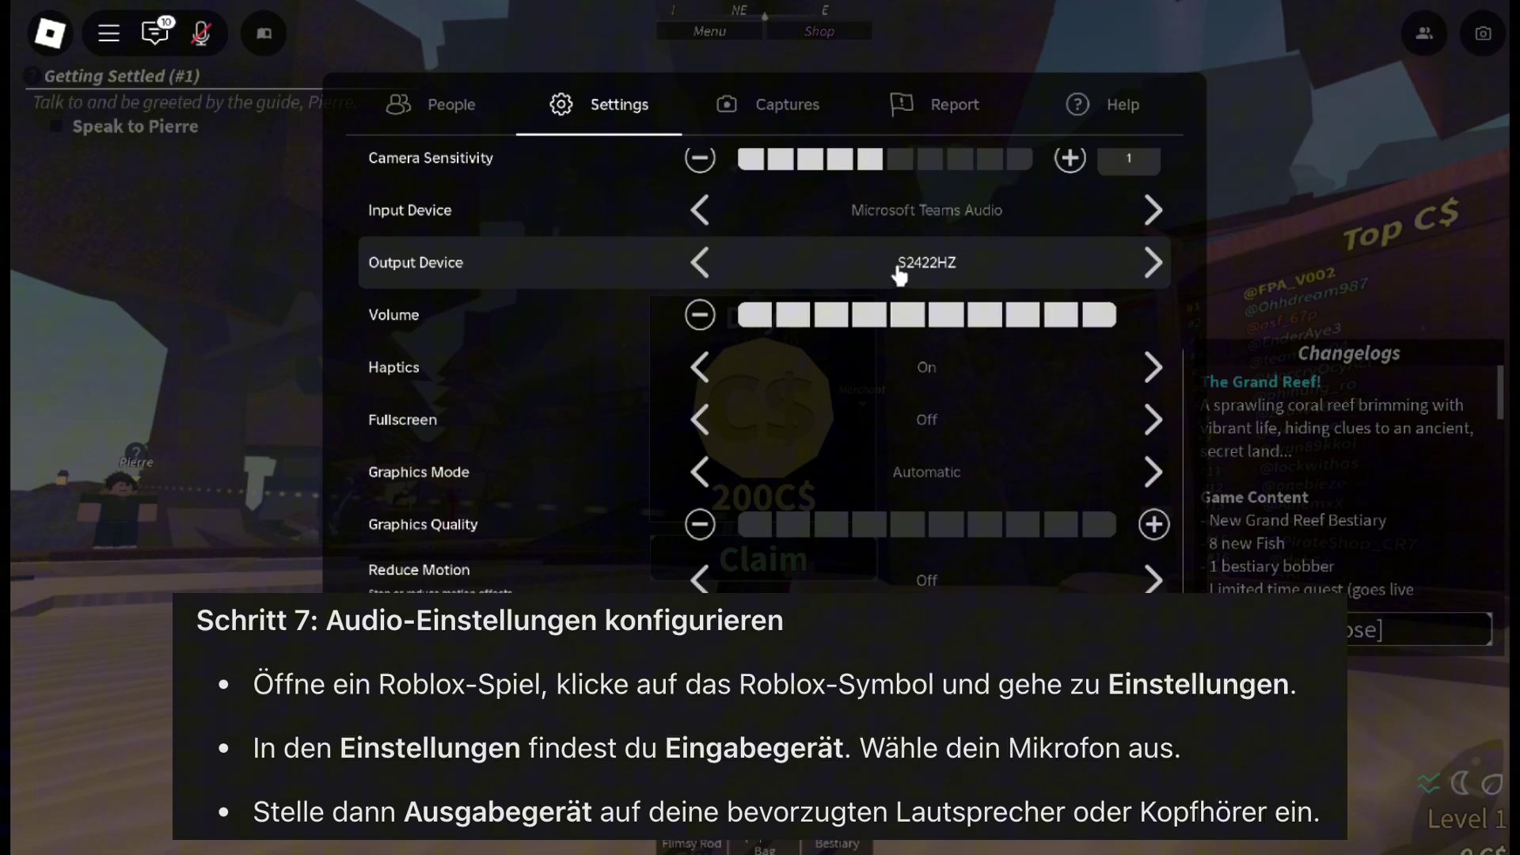
pyautogui.click(899, 275)
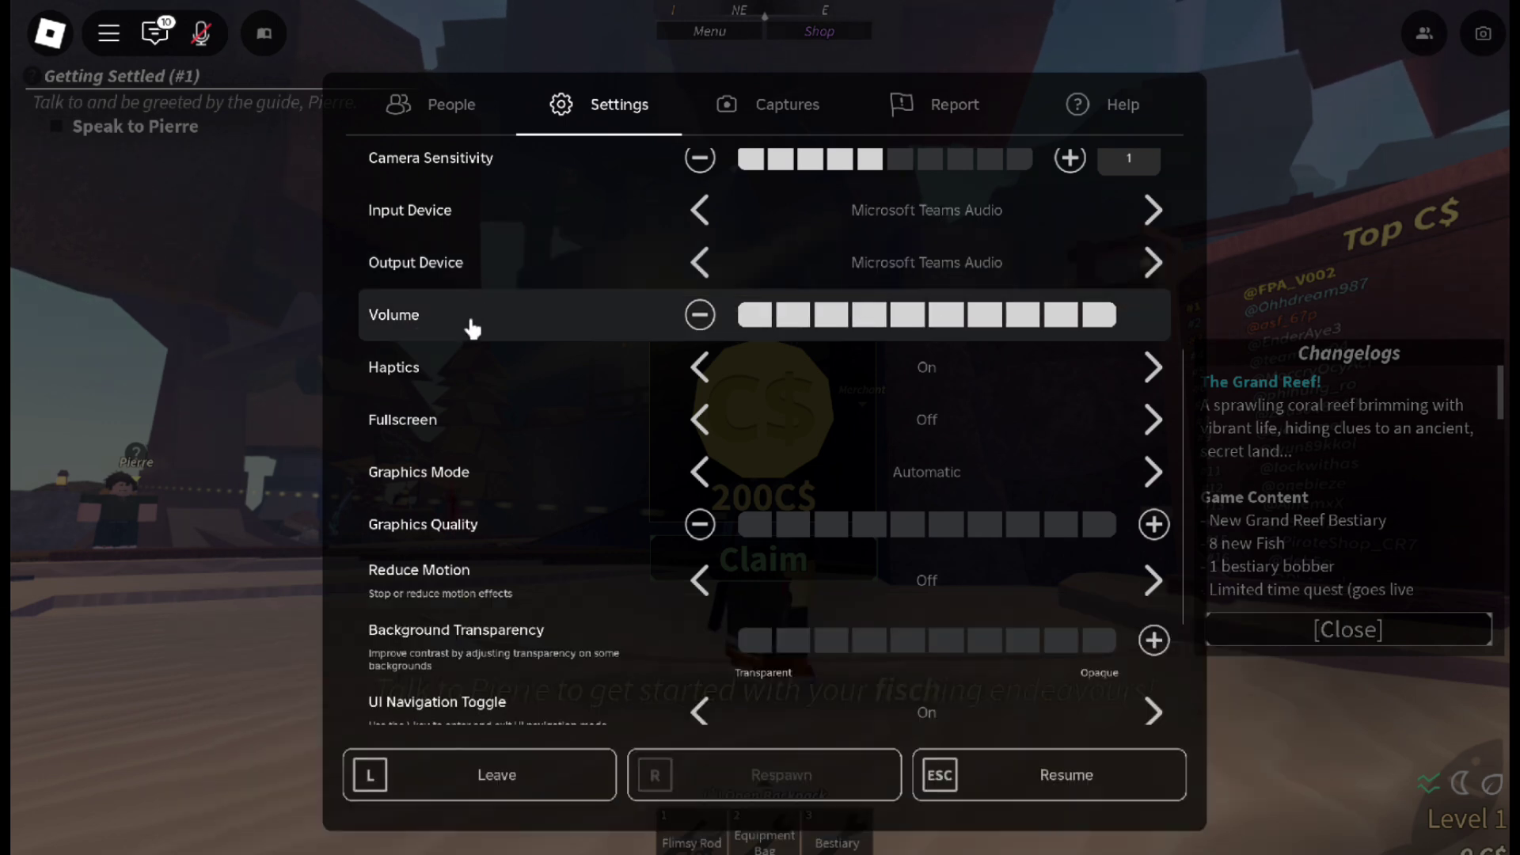
pyautogui.scroll(5, 620, 451)
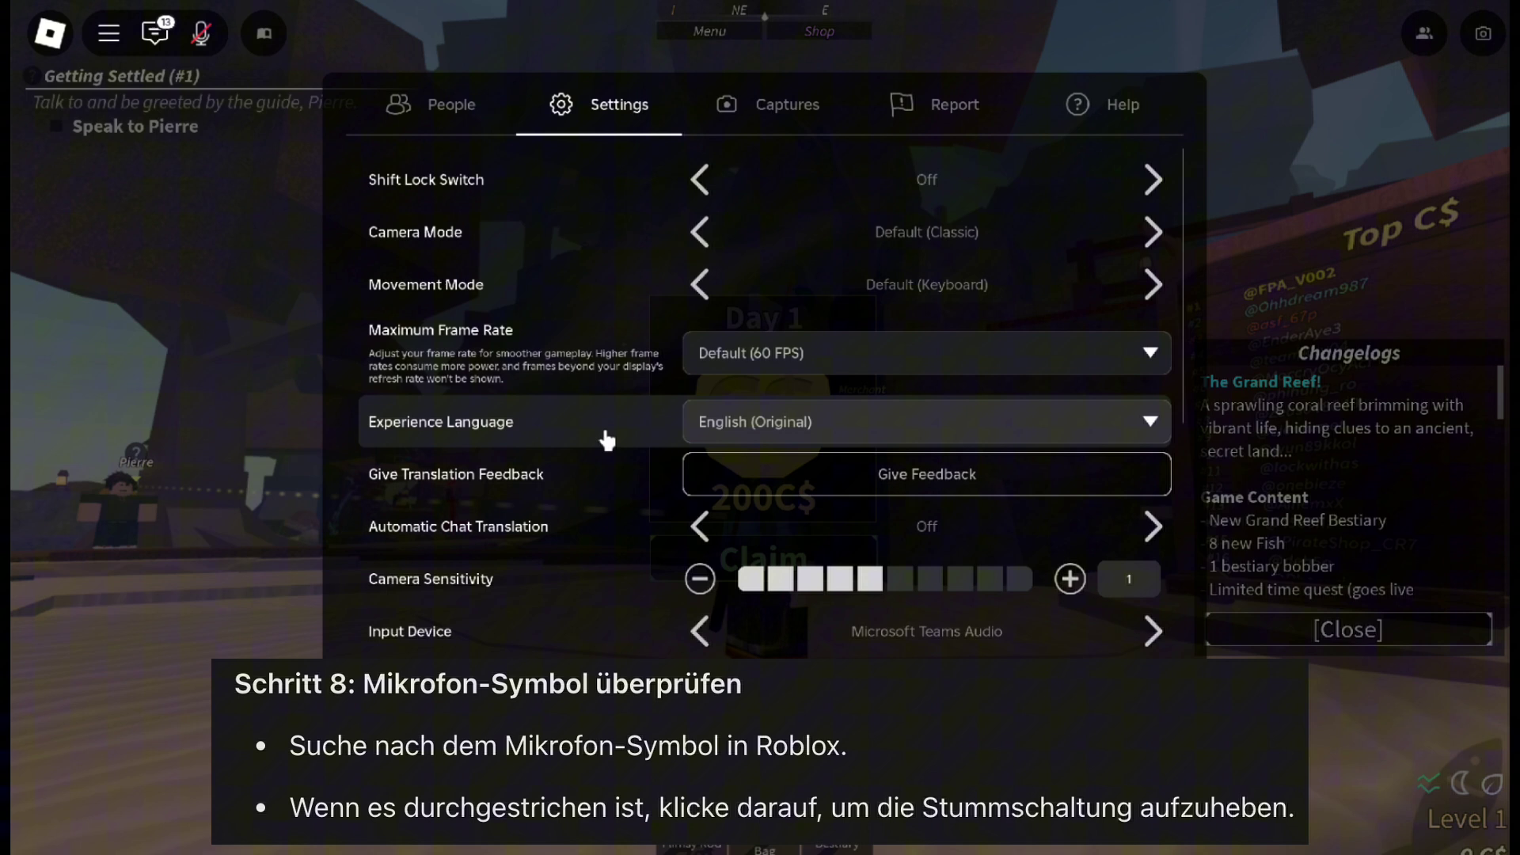
pyautogui.click(202, 41)
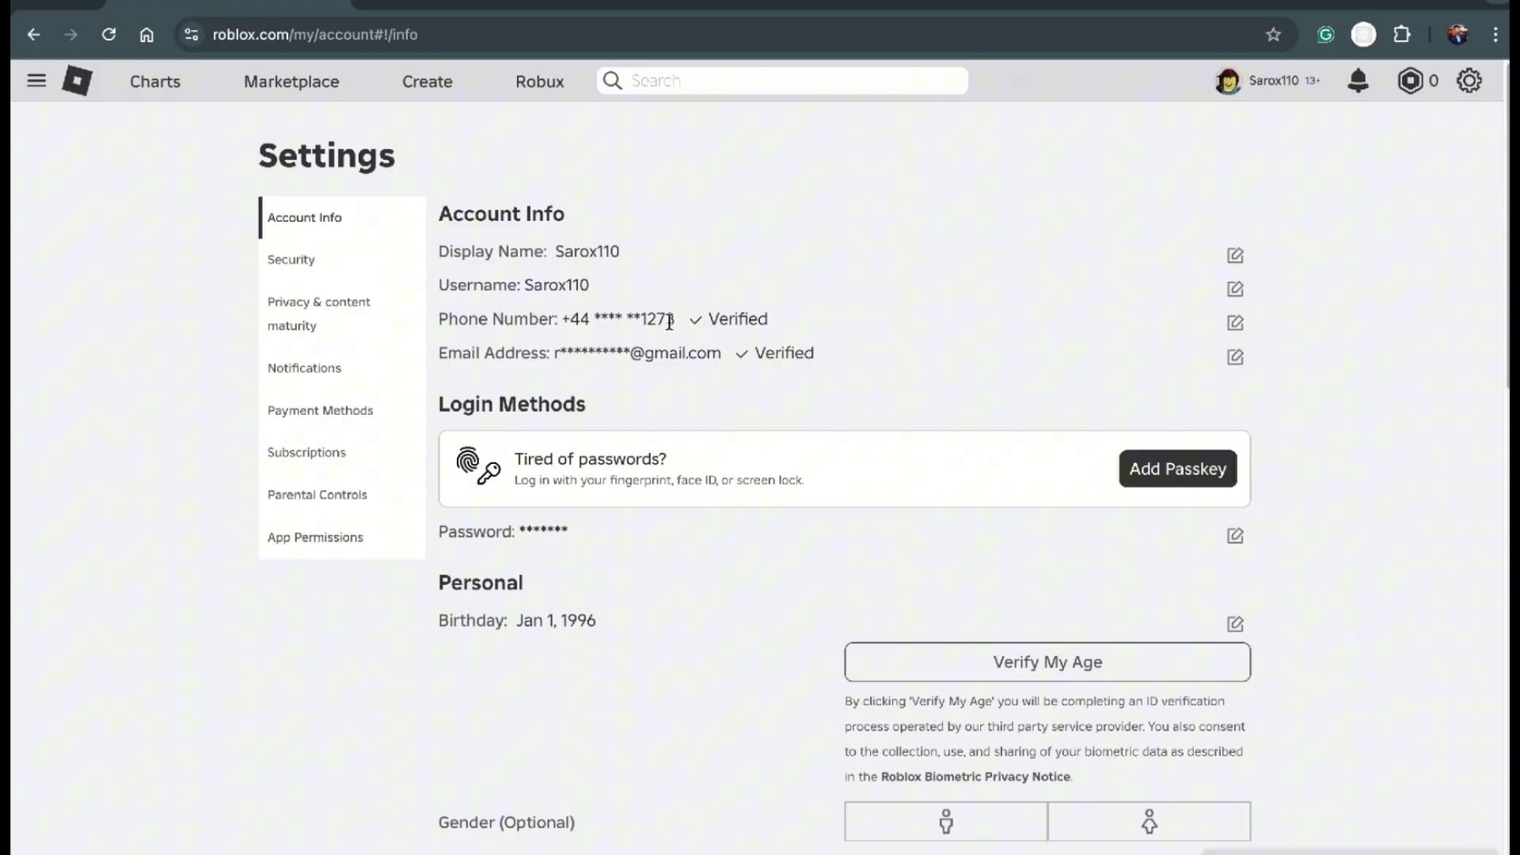
# Step: Point out the Verified labels for email and phone on Account Info, then open Parental Controls
pyautogui.moveTo(815, 352); pyautogui.dragTo(754, 335)
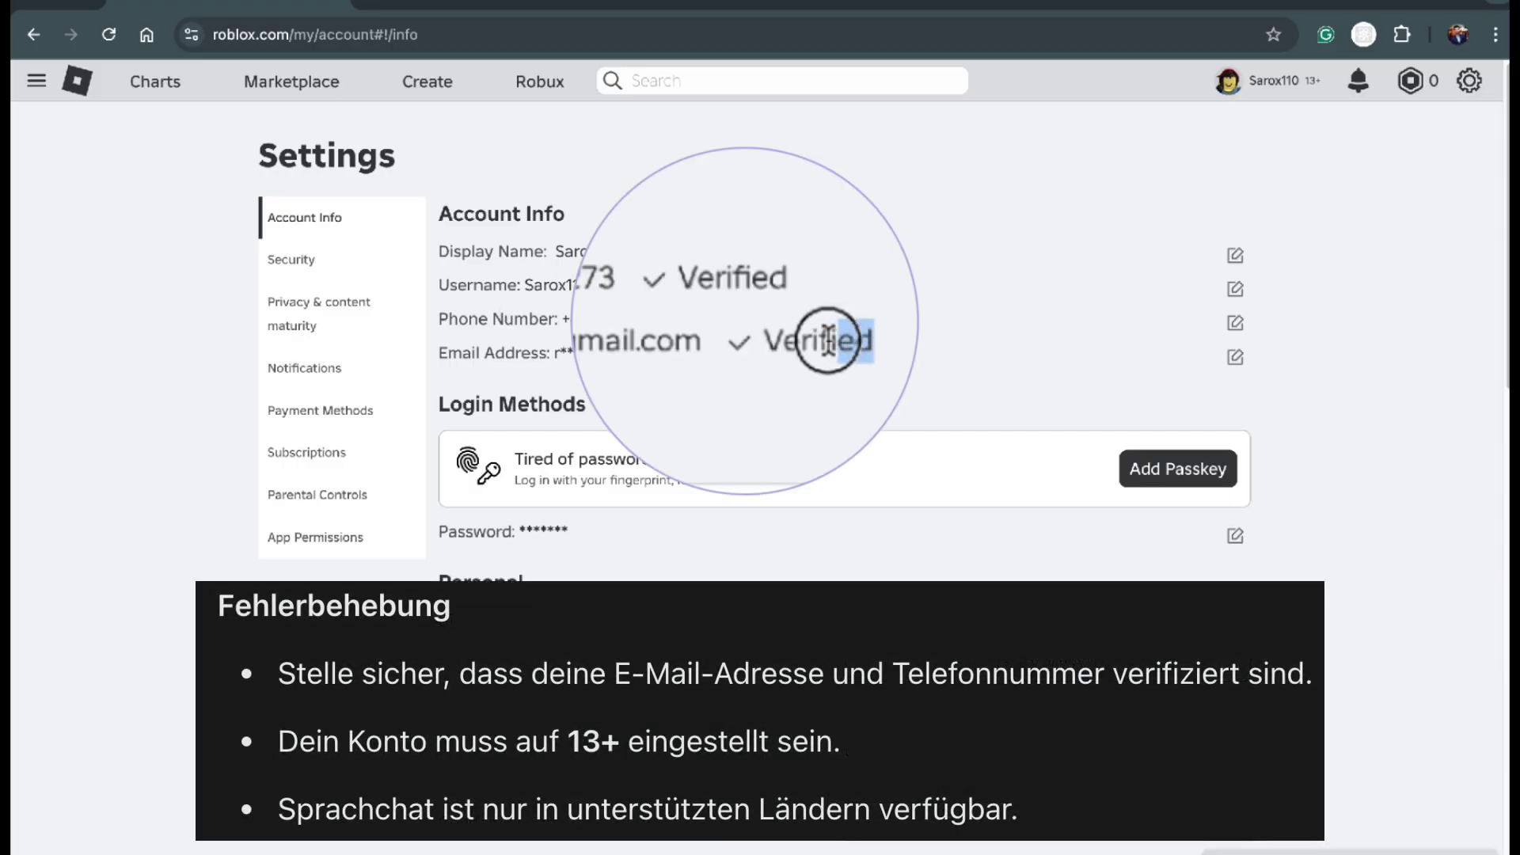
pyautogui.moveTo(792, 279); pyautogui.dragTo(679, 273)
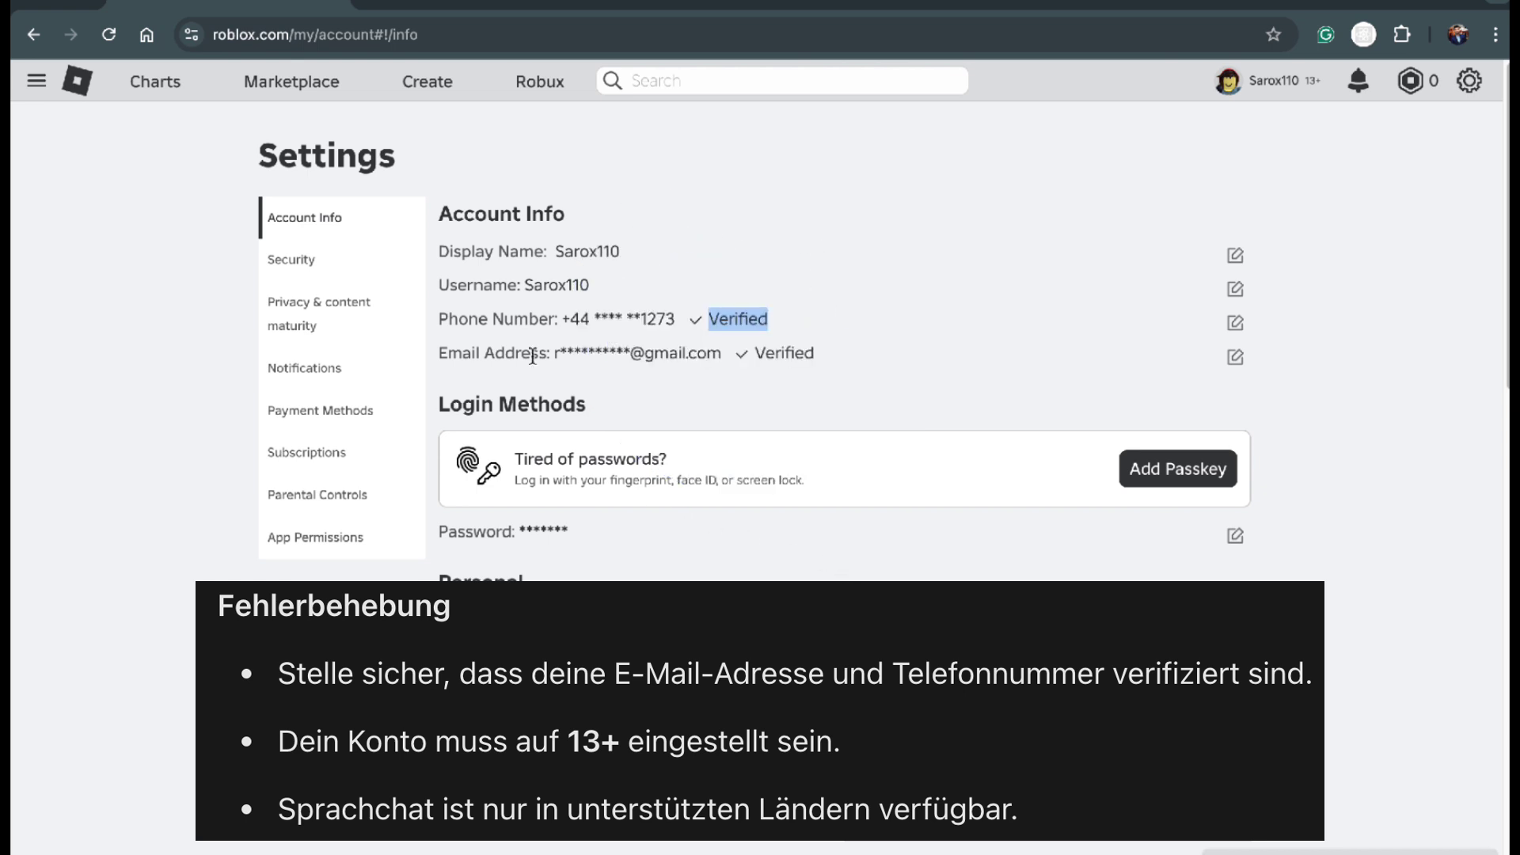
pyautogui.click(309, 497)
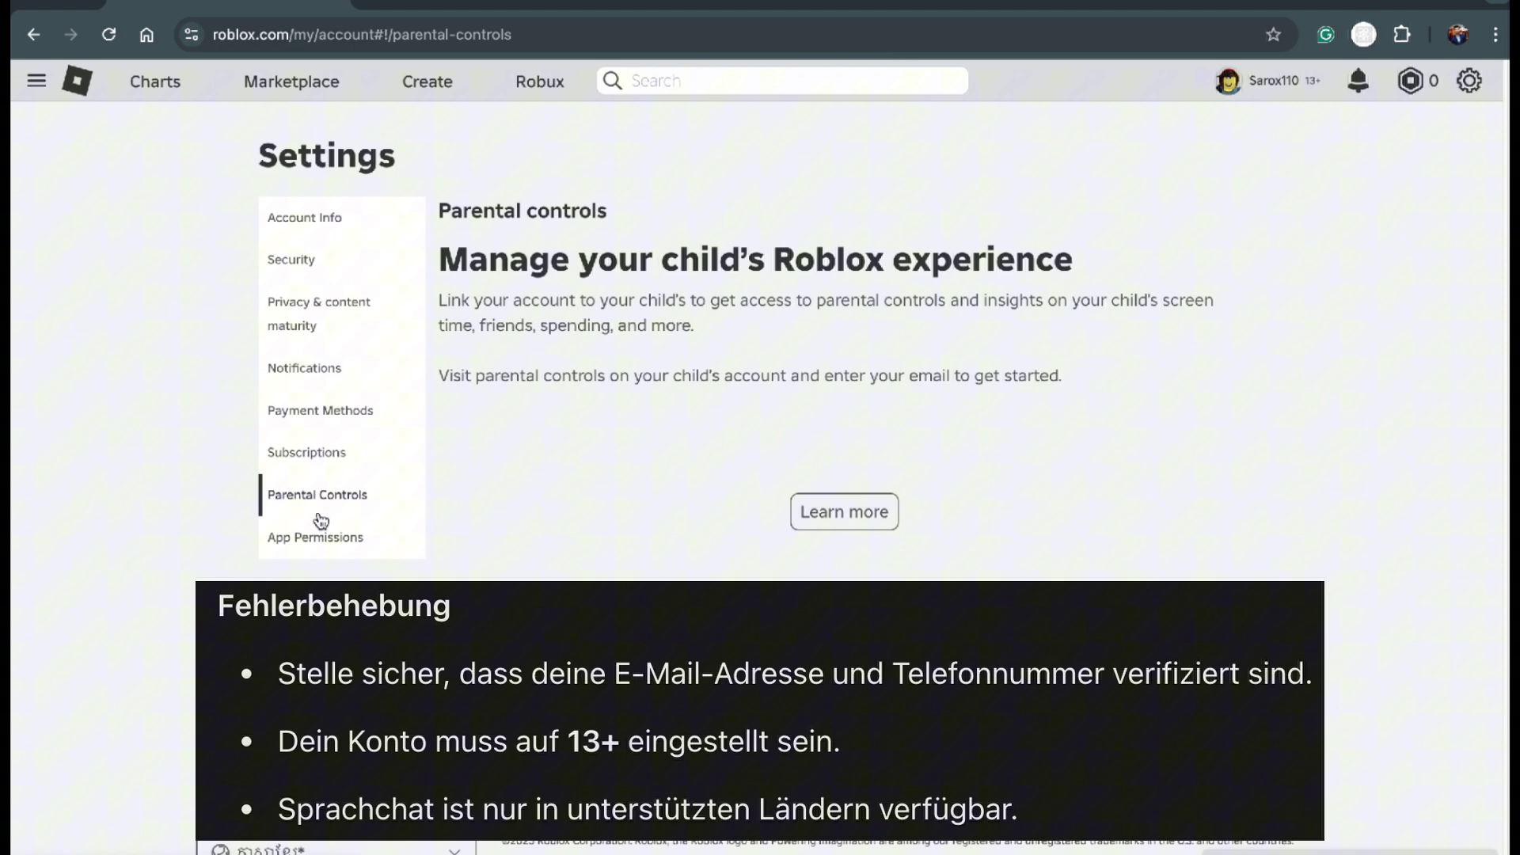